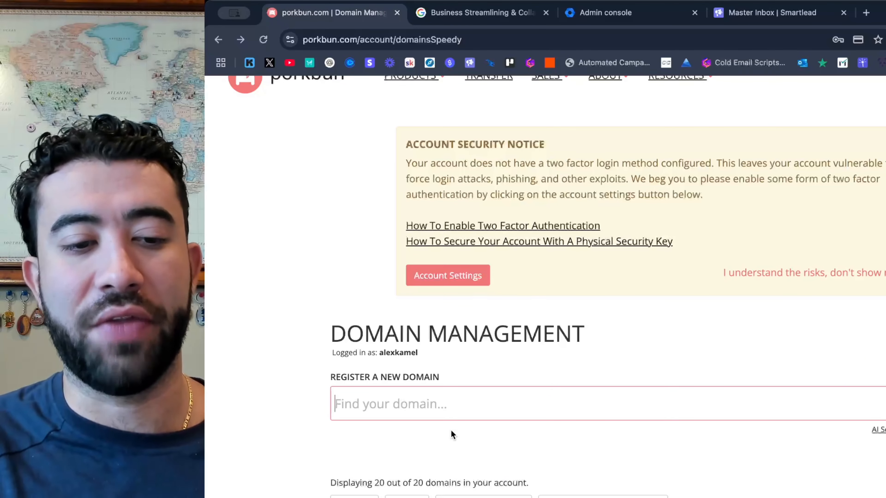
Reload the domain management page and select the name thecatalystsquad.com in the domain list.
{"action": "scroll", "coordinate": [451, 432], "scroll_direction": "down", "scroll_amount": 2}
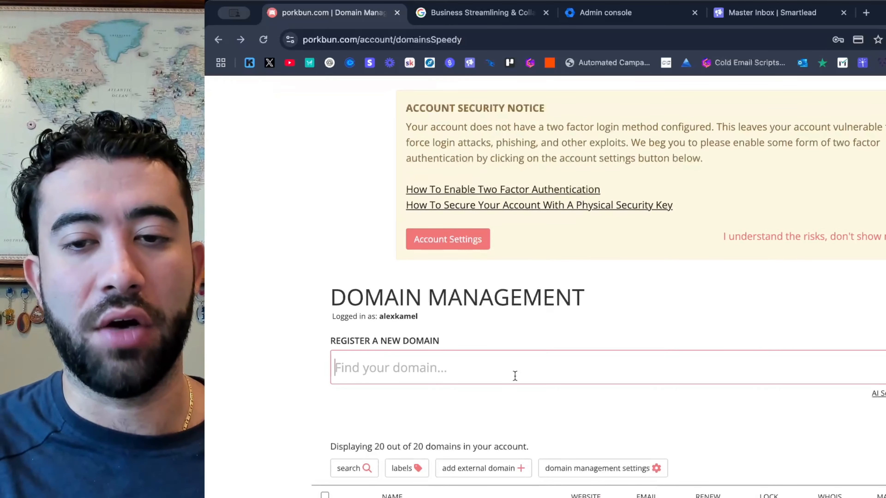
{"action": "scroll", "coordinate": [498, 373], "scroll_direction": "up", "scroll_amount": 2}
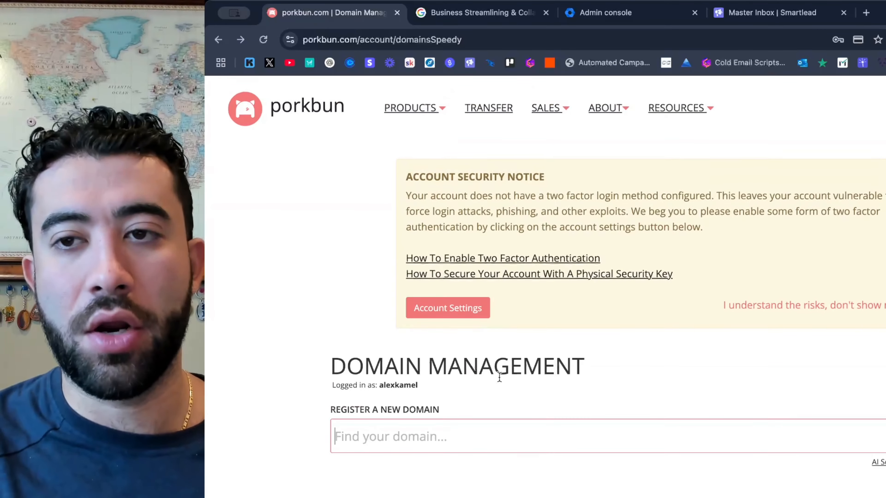
{"action": "scroll", "coordinate": [773, 444], "scroll_direction": "down", "scroll_amount": 1}
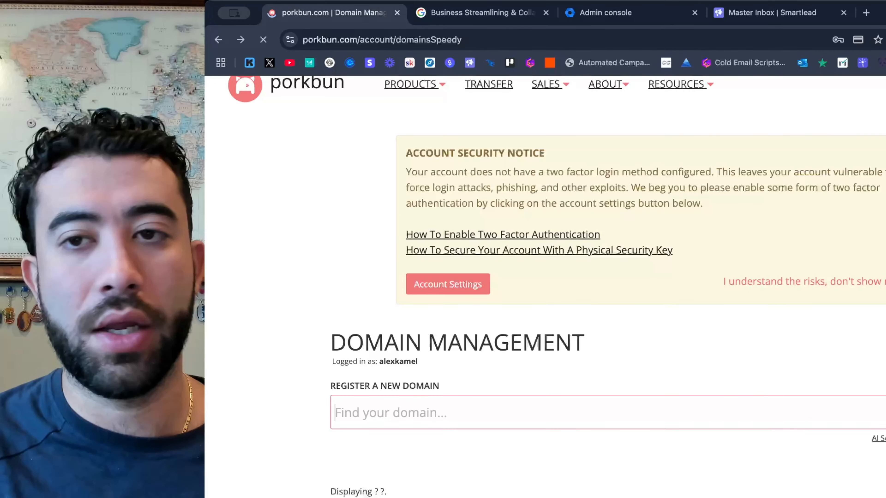
{"action": "key", "text": "super+r"}
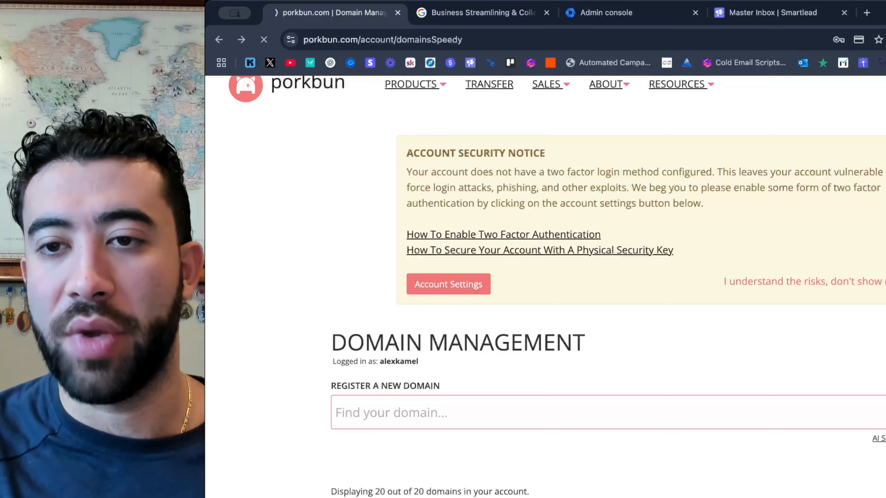
{"action": "scroll", "coordinate": [564, 371], "scroll_direction": "down", "scroll_amount": 9}
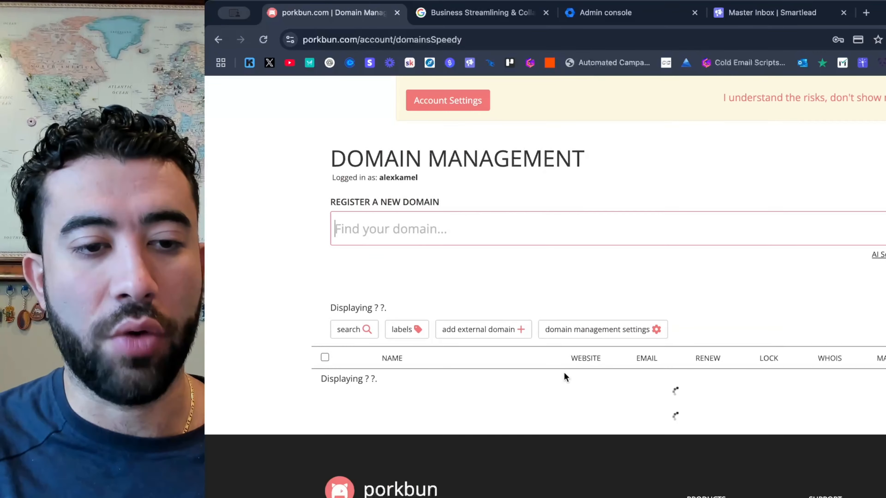
{"action": "scroll", "coordinate": [564, 372], "scroll_direction": "down", "scroll_amount": 15}
{"action": "scroll", "coordinate": [564, 371], "scroll_direction": "up", "scroll_amount": 4}
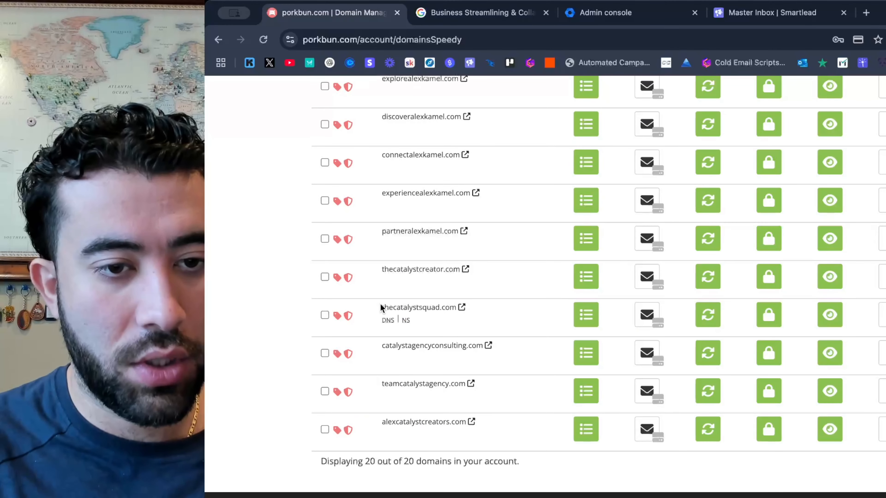
{"action": "left_click_drag", "start_coordinate": [379, 304], "coordinate": [456, 307]}
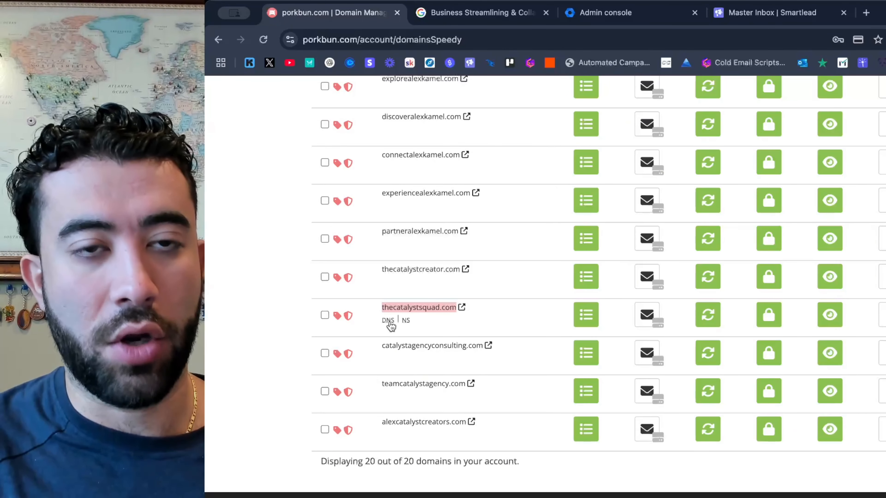
Review the Business Starter, Business Standard and Business Plus plans on the Google Workspace page, closing that page when done.
{"action": "left_click", "coordinate": [614, 16]}
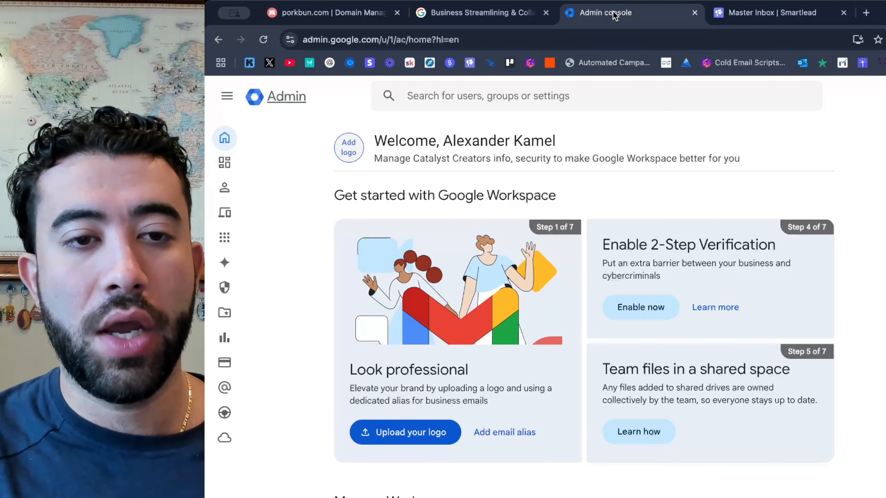
{"action": "left_click", "coordinate": [494, 13]}
{"action": "scroll", "coordinate": [537, 180], "scroll_direction": "up", "scroll_amount": 6}
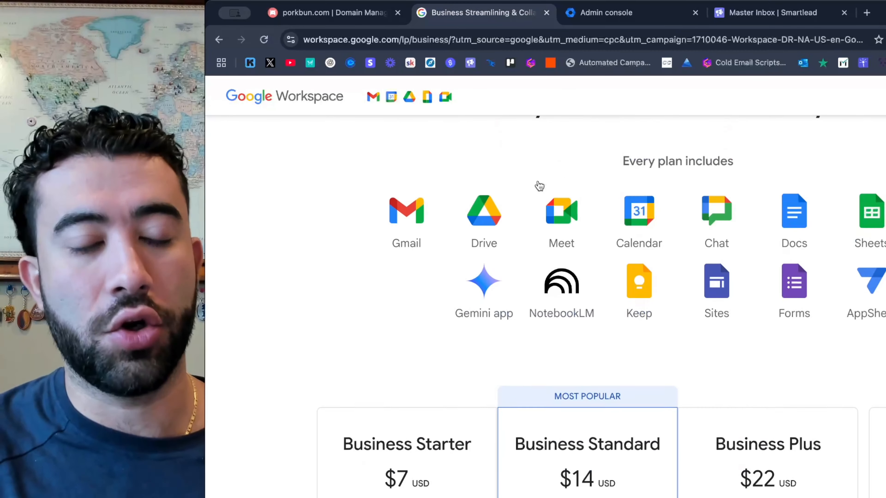
{"action": "scroll", "coordinate": [537, 180], "scroll_direction": "up", "scroll_amount": 5}
{"action": "left_click", "coordinate": [607, 13]}
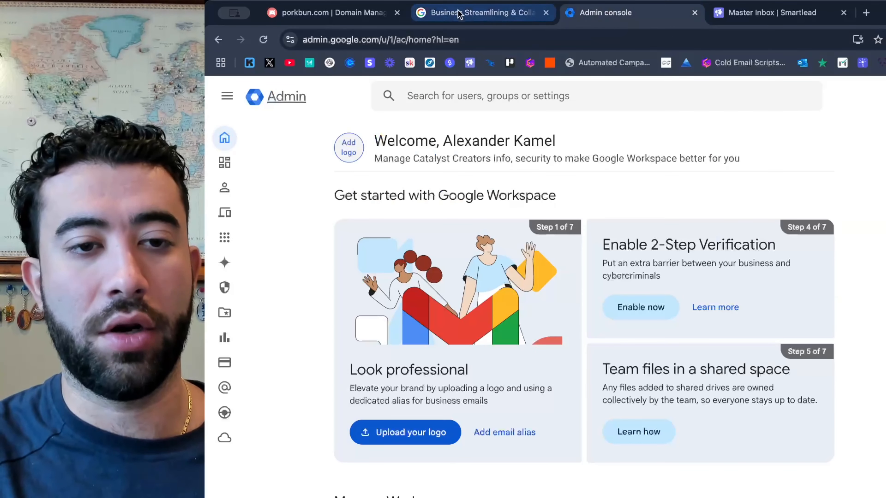
{"action": "left_click", "coordinate": [459, 14]}
{"action": "scroll", "coordinate": [558, 282], "scroll_direction": "up", "scroll_amount": 5}
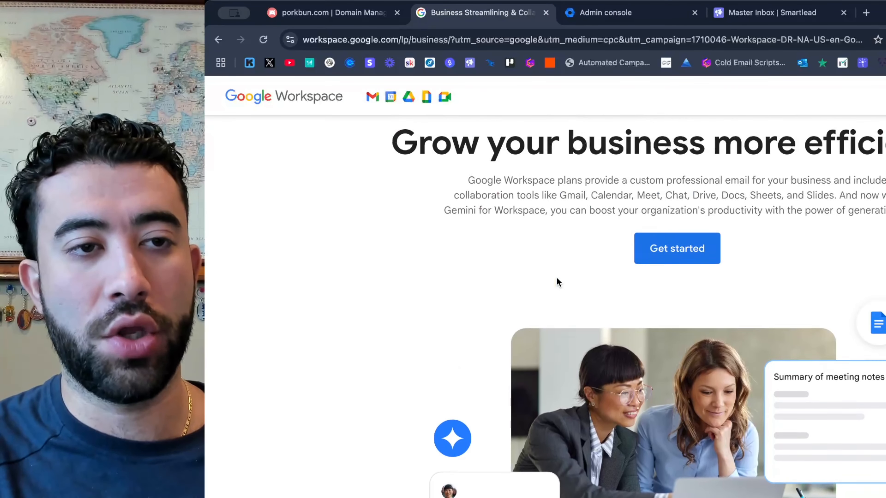
{"action": "scroll", "coordinate": [558, 282], "scroll_direction": "up", "scroll_amount": 2}
{"action": "scroll", "coordinate": [556, 279], "scroll_direction": "down", "scroll_amount": 15}
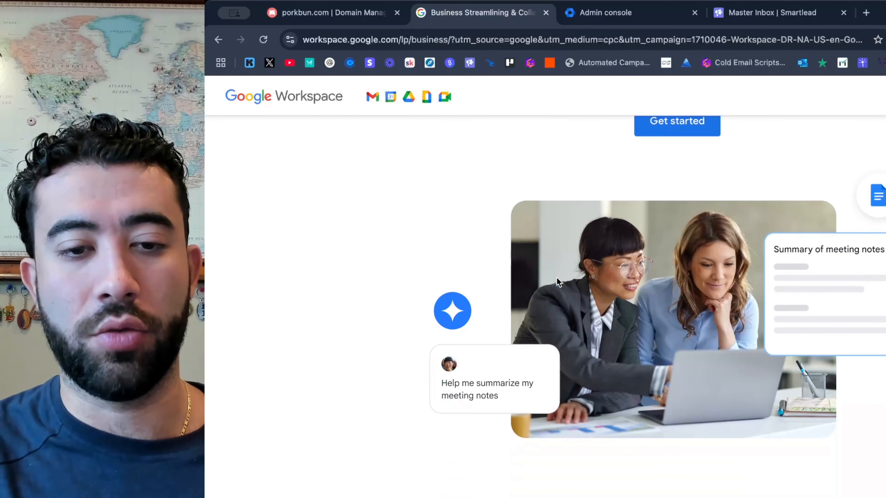
{"action": "scroll", "coordinate": [557, 282], "scroll_direction": "down", "scroll_amount": 6}
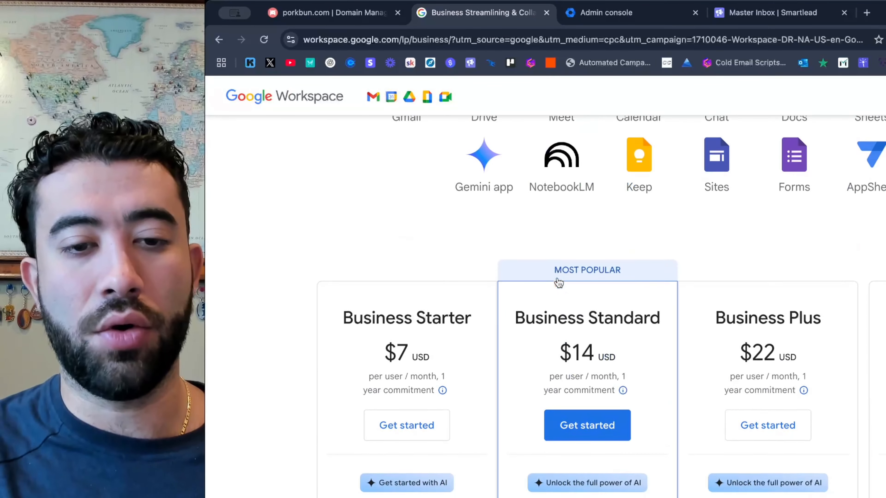
{"action": "scroll", "coordinate": [663, 354], "scroll_direction": "down", "scroll_amount": 6}
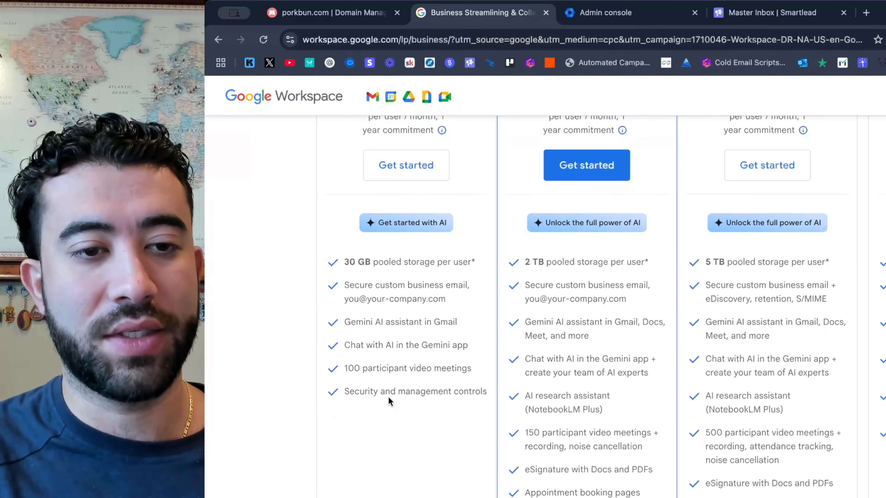
{"action": "scroll", "coordinate": [388, 396], "scroll_direction": "down", "scroll_amount": 10}
{"action": "scroll", "coordinate": [388, 397], "scroll_direction": "up", "scroll_amount": 11}
{"action": "scroll", "coordinate": [388, 397], "scroll_direction": "up", "scroll_amount": 3}
{"action": "scroll", "coordinate": [449, 375], "scroll_direction": "down", "scroll_amount": 15}
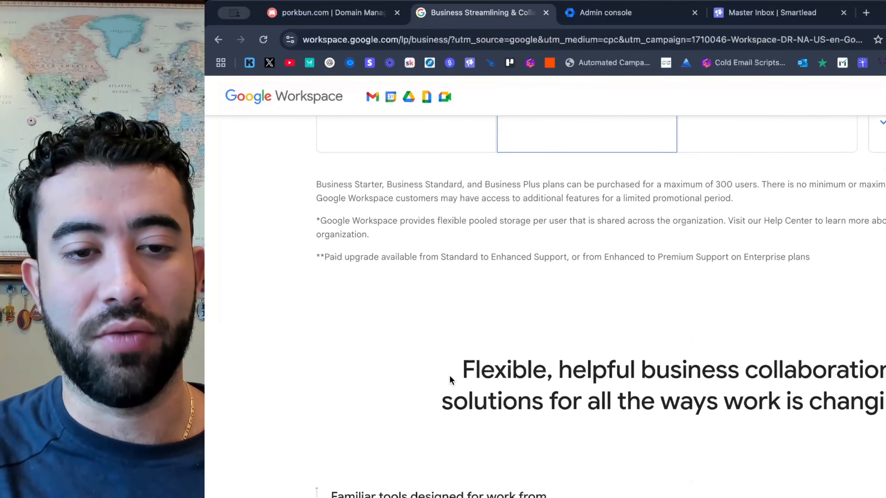
{"action": "scroll", "coordinate": [449, 376], "scroll_direction": "down", "scroll_amount": 20}
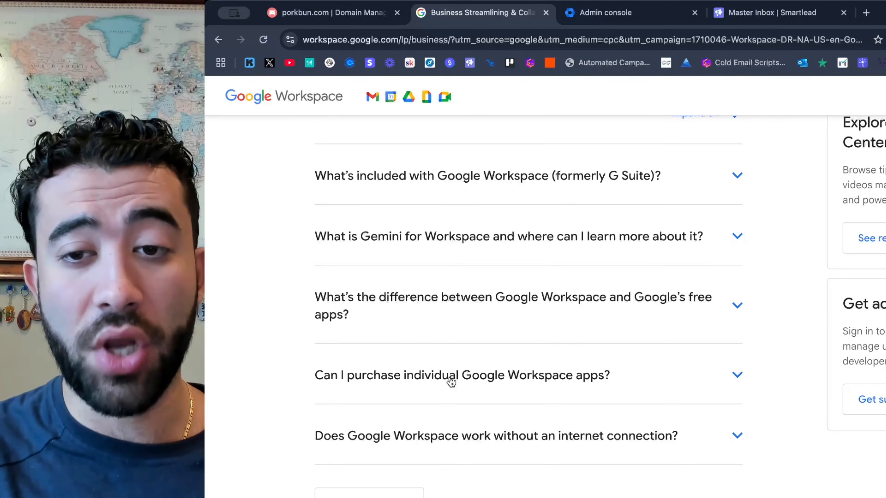
{"action": "scroll", "coordinate": [451, 382], "scroll_direction": "up", "scroll_amount": 20}
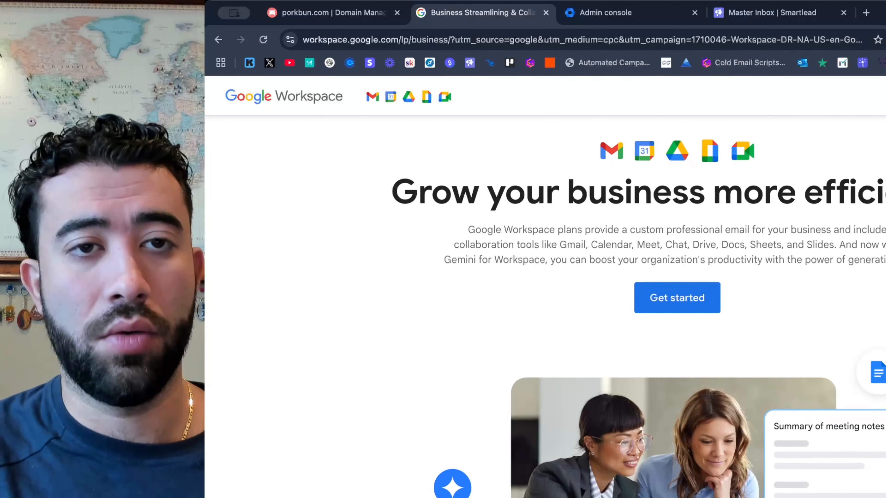
{"action": "left_click", "coordinate": [546, 13]}
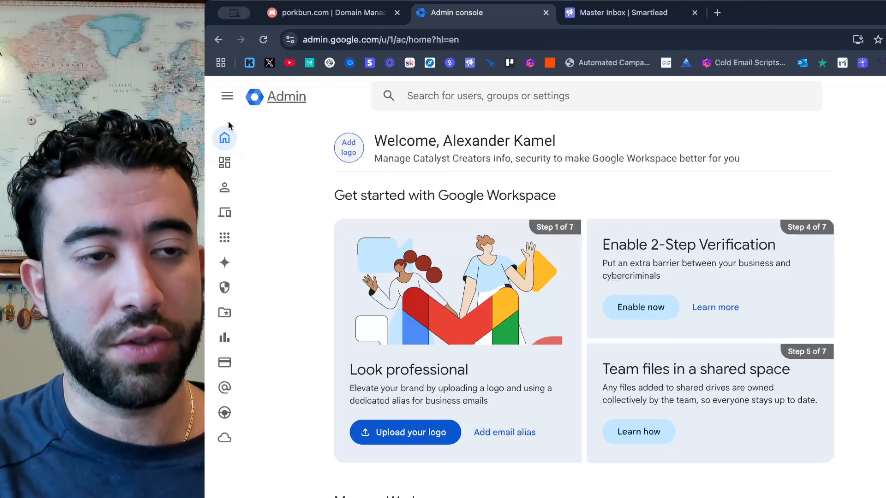
Open the Manage domains page in the Google Admin console's account settings.
{"action": "left_click", "coordinate": [227, 96]}
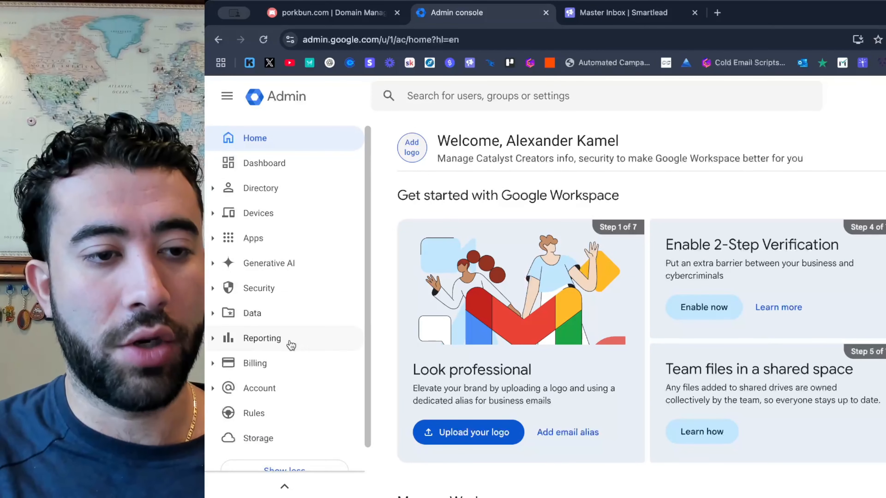
{"action": "scroll", "coordinate": [290, 342], "scroll_direction": "down", "scroll_amount": 1}
{"action": "scroll", "coordinate": [291, 344], "scroll_direction": "up", "scroll_amount": 1}
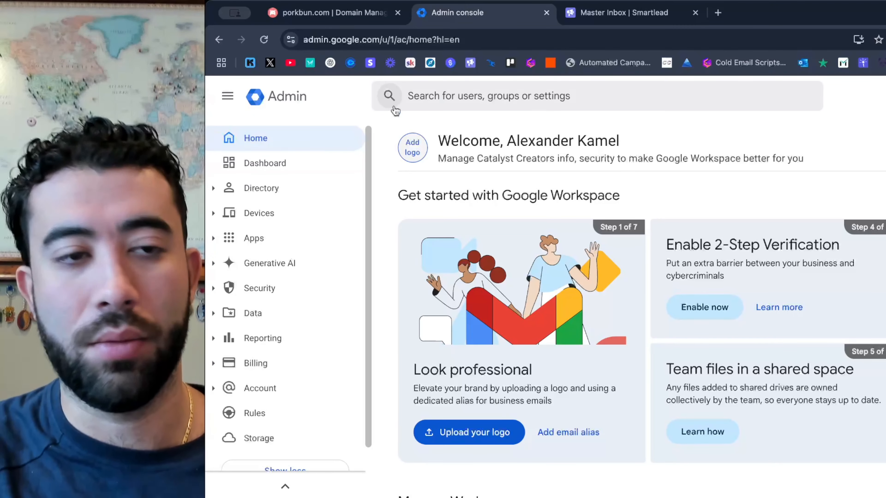
{"action": "left_click", "coordinate": [283, 103]}
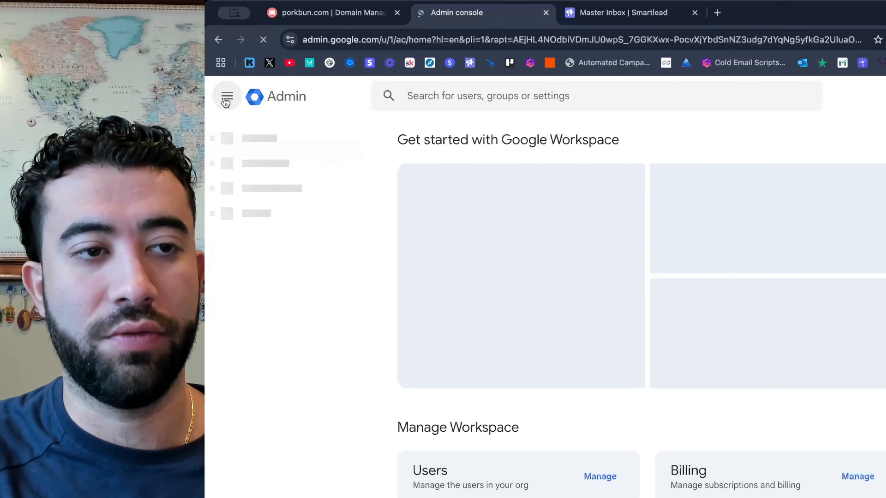
{"action": "scroll", "coordinate": [255, 242], "scroll_direction": "down", "scroll_amount": 3}
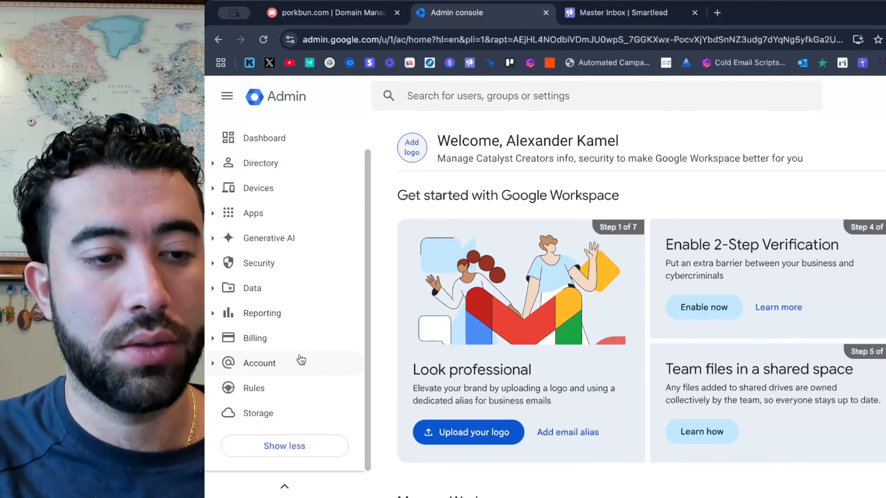
{"action": "left_click", "coordinate": [301, 359]}
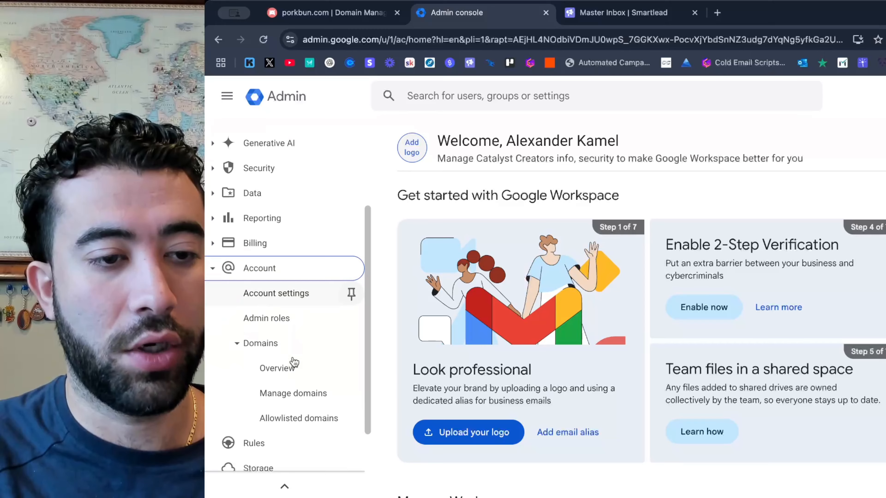
{"action": "left_click", "coordinate": [309, 395]}
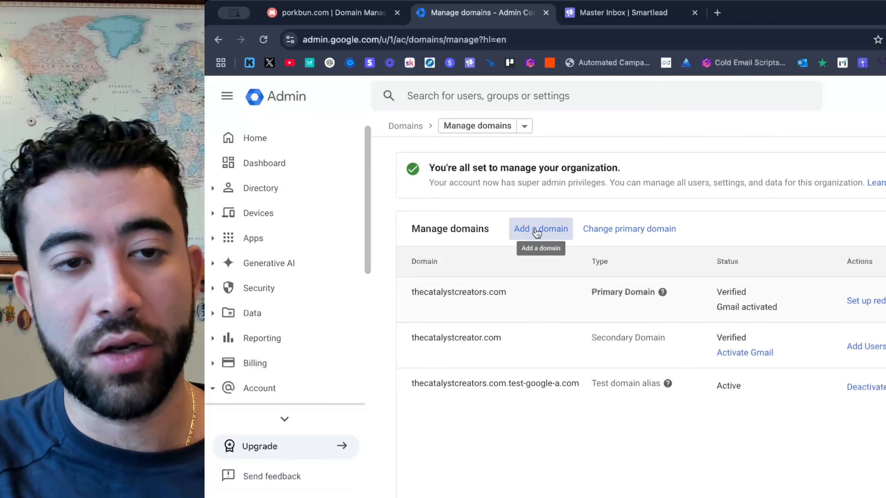
Add thecatalystsquad.com as a new domain, using the domain name from the Porkbun domain list.
{"action": "left_click", "coordinate": [537, 232]}
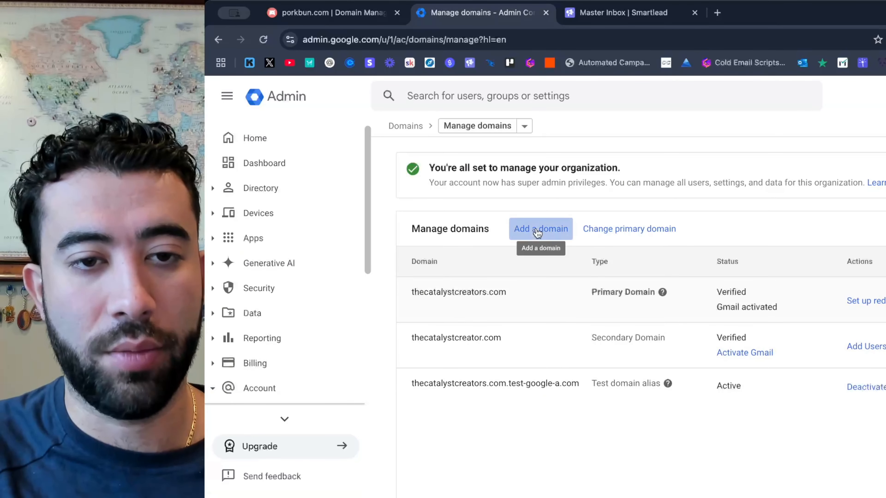
{"action": "left_click", "coordinate": [513, 249]}
{"action": "left_click", "coordinate": [341, 14]}
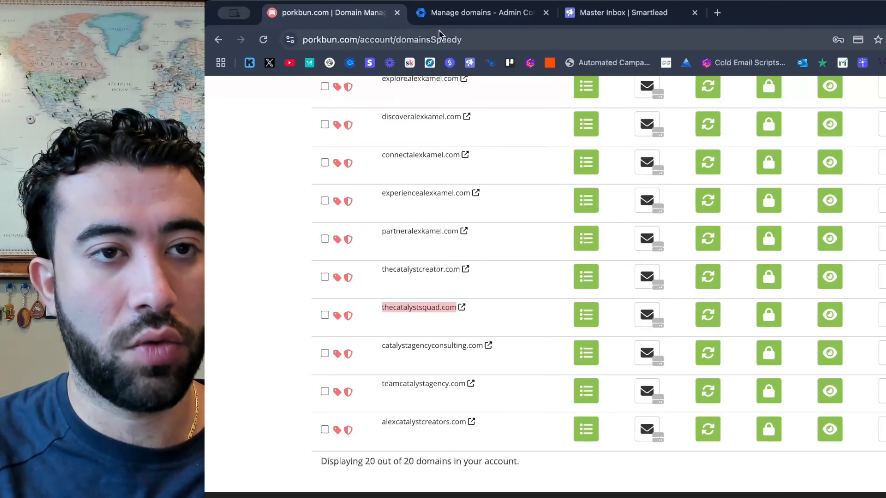
{"action": "left_click", "coordinate": [450, 15]}
{"action": "type", "text": "thecatalystsquad.com"}
{"action": "scroll", "coordinate": [664, 409], "scroll_direction": "down", "scroll_amount": 6}
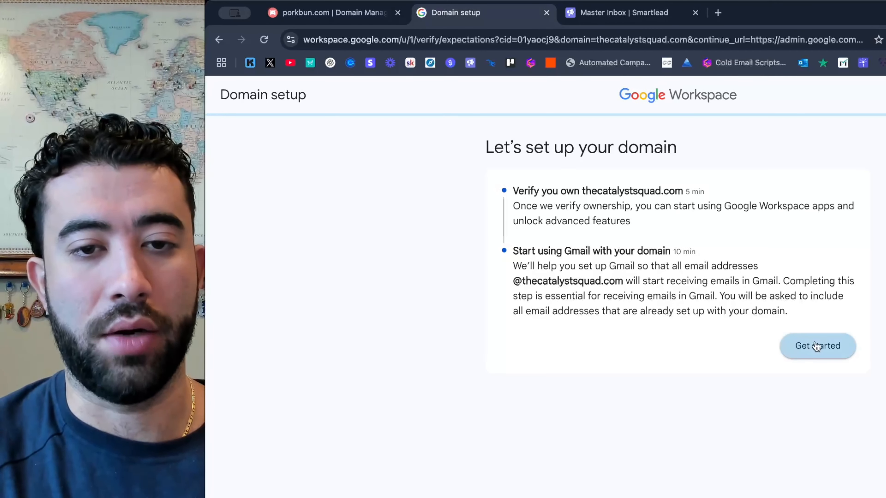
Start the domain setup with porkbun.com as the domain host and copy the TXT record's verification value.
{"action": "left_click", "coordinate": [816, 346]}
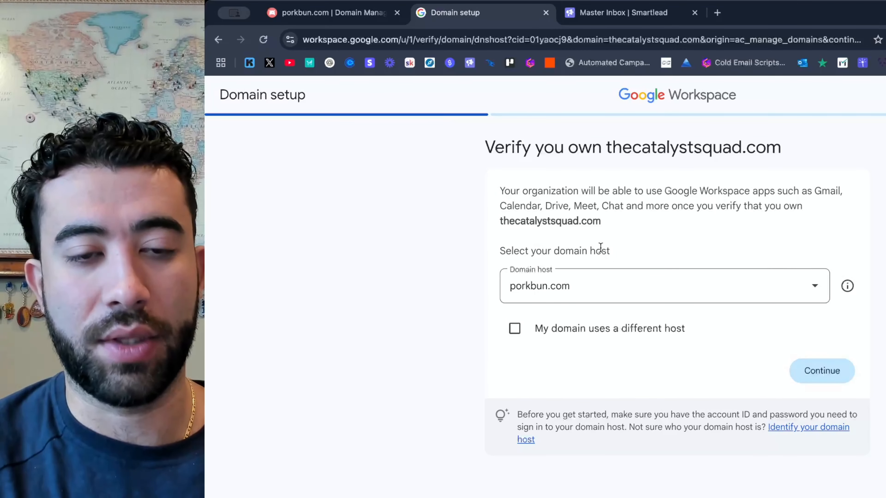
{"action": "left_click", "coordinate": [816, 377]}
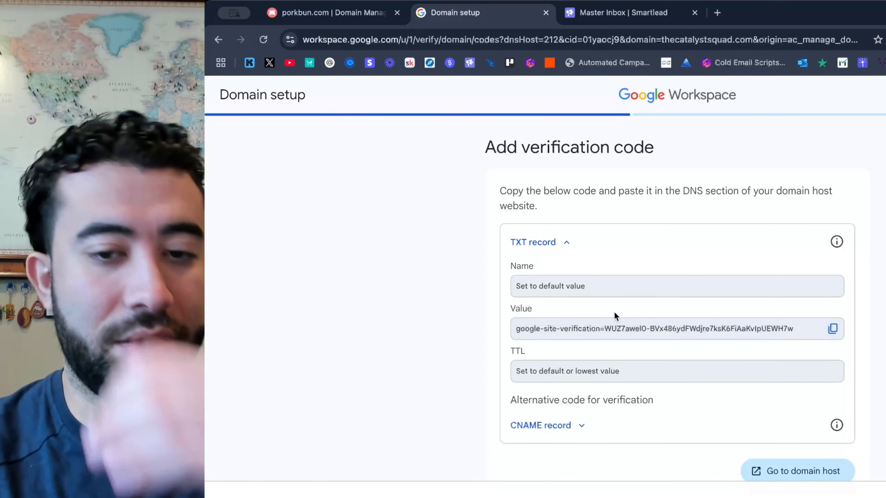
{"action": "left_click", "coordinate": [833, 329]}
{"action": "scroll", "coordinate": [596, 361], "scroll_direction": "down", "scroll_amount": 1}
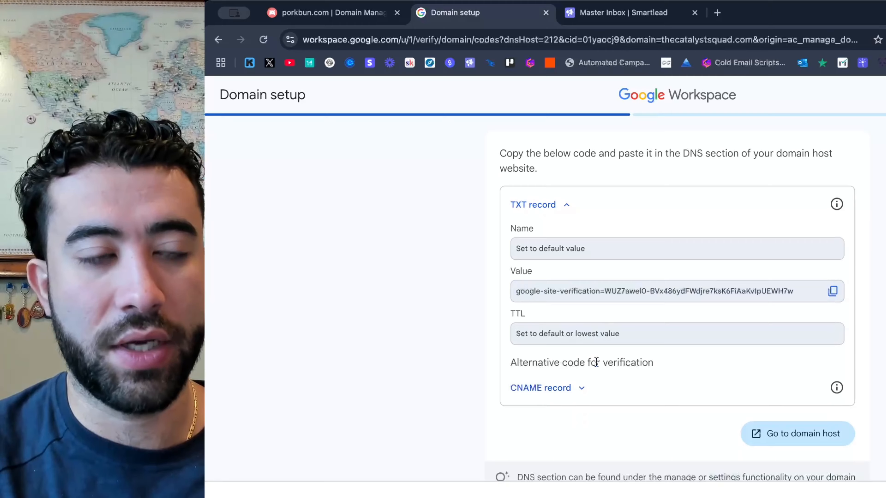
{"action": "scroll", "coordinate": [596, 362], "scroll_direction": "up", "scroll_amount": 1}
Switch to Porkbun and open the DNS records of thecatalystsquad.com.
{"action": "left_click", "coordinate": [351, 16]}
{"action": "mouse_move", "coordinate": [443, 313]}
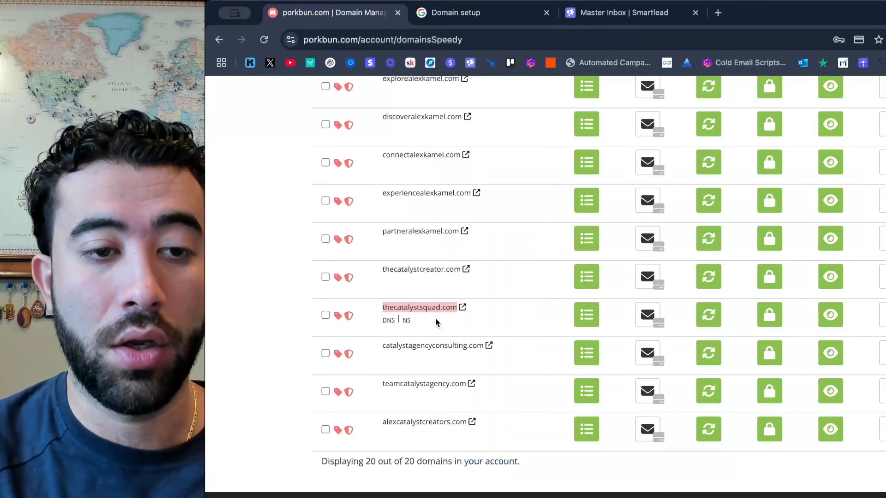
{"action": "left_click", "coordinate": [388, 320]}
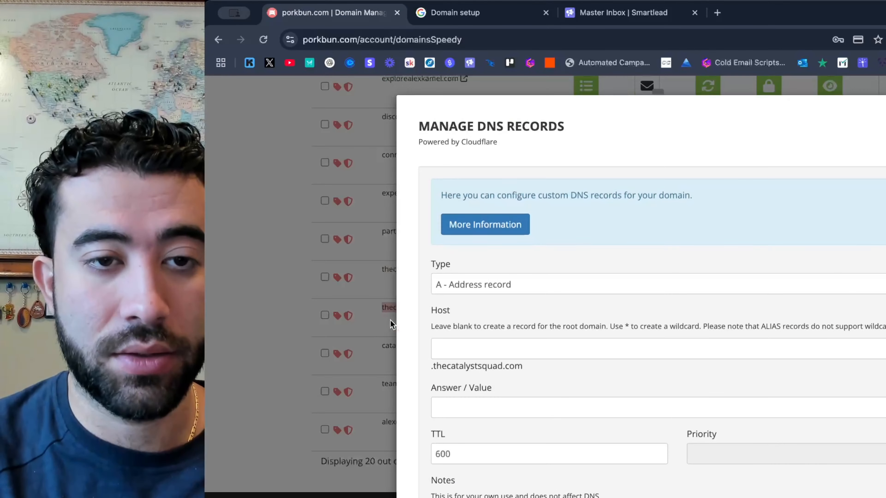
Fill in a new TXT record with host @ and paste the Google site verification code as its value.
{"action": "left_click", "coordinate": [529, 286]}
{"action": "left_click", "coordinate": [509, 443]}
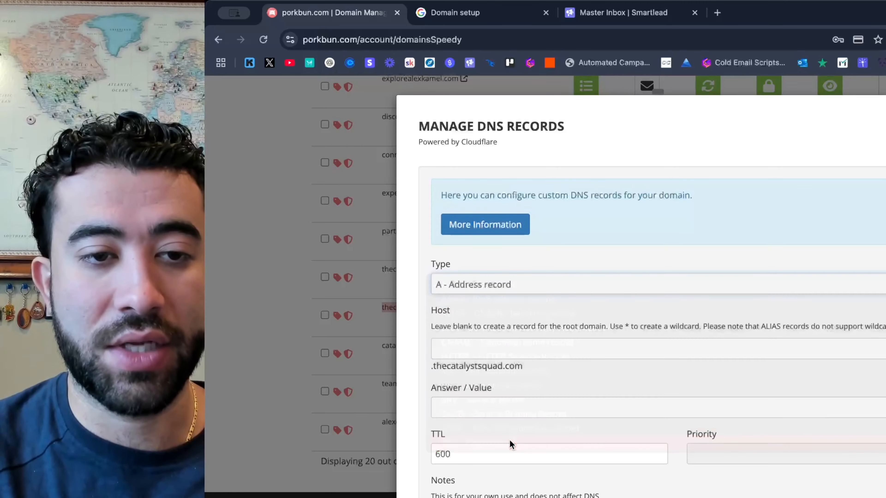
{"action": "scroll", "coordinate": [514, 311], "scroll_direction": "down", "scroll_amount": 2}
{"action": "left_click", "coordinate": [514, 311]}
{"action": "type", "text": "@"}
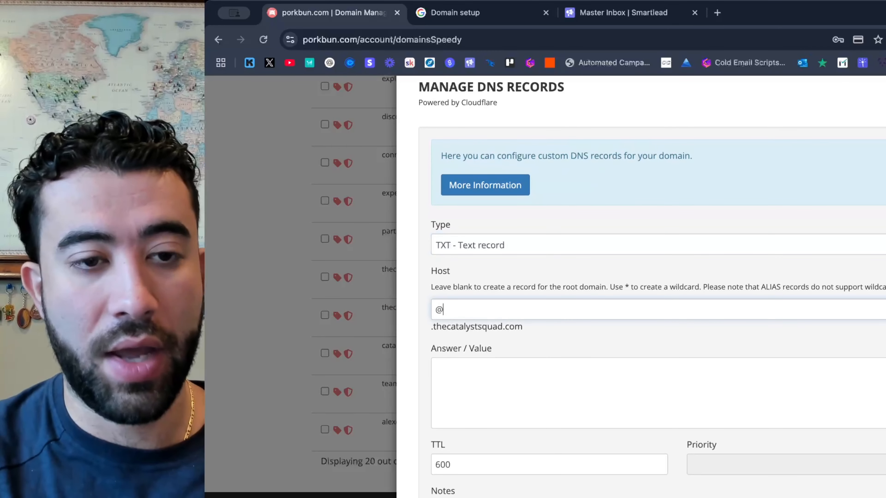
{"action": "left_click", "coordinate": [510, 372]}
{"action": "key", "text": "ctrl+v"}
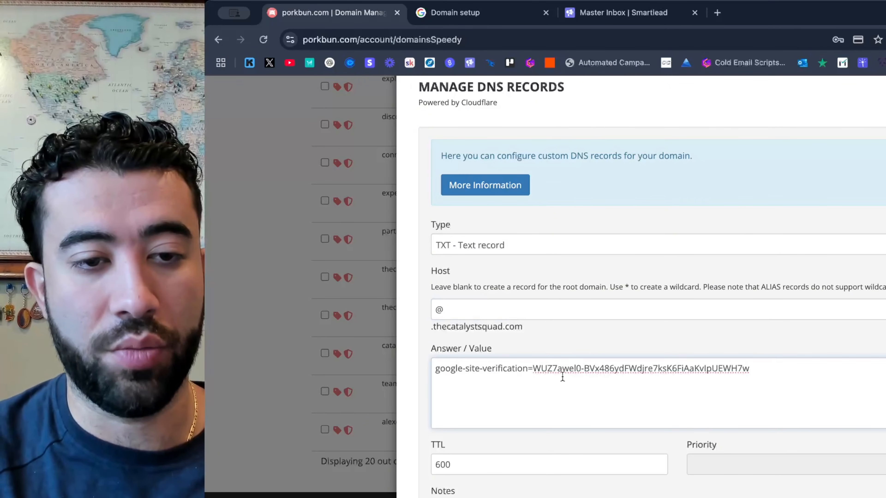
Save the new TXT verification record in the DNS records of thecatalystsquad.com.
{"action": "scroll", "coordinate": [562, 376], "scroll_direction": "down", "scroll_amount": 5}
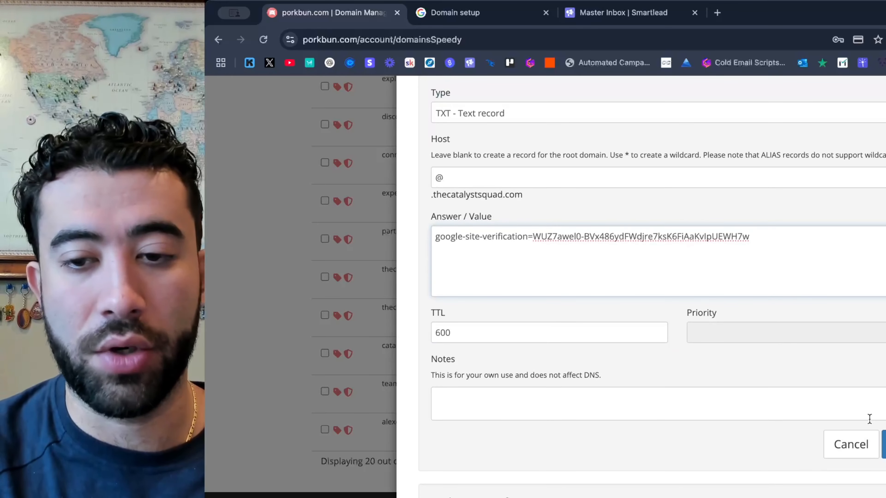
{"action": "left_click", "coordinate": [884, 444]}
{"action": "scroll", "coordinate": [681, 360], "scroll_direction": "down", "scroll_amount": 8}
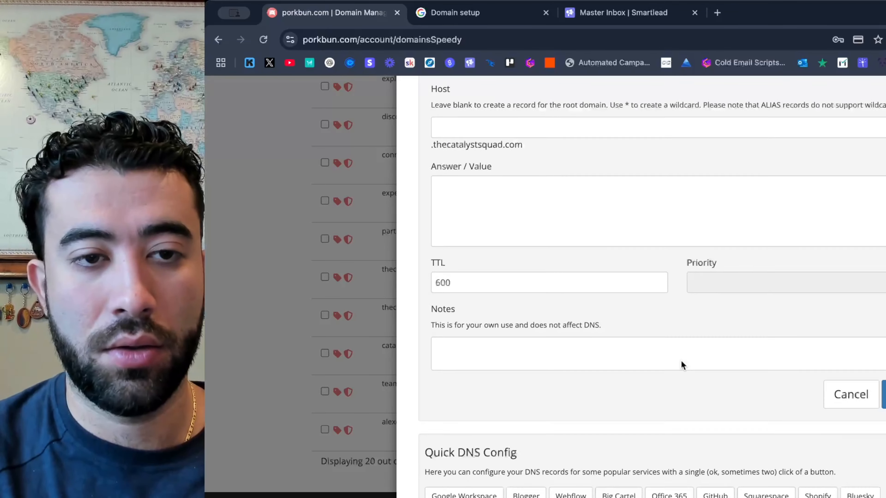
{"action": "scroll", "coordinate": [681, 360], "scroll_direction": "down", "scroll_amount": 5}
{"action": "scroll", "coordinate": [681, 360], "scroll_direction": "up", "scroll_amount": 15}
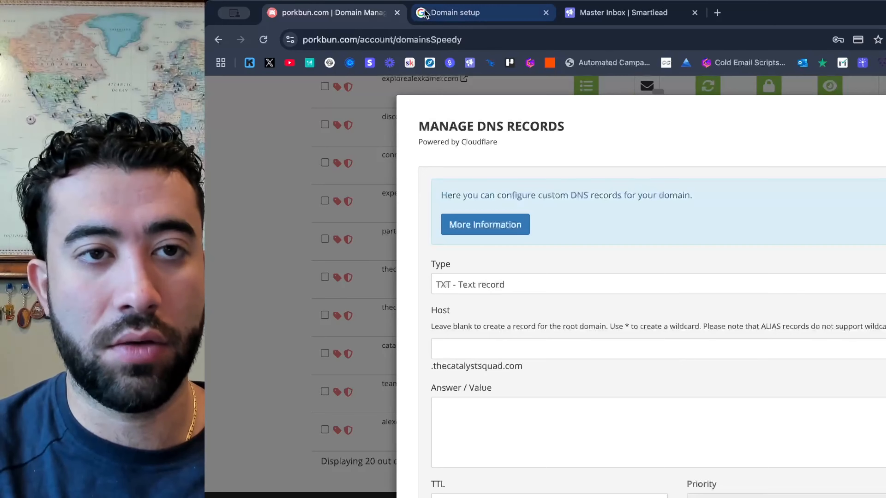
Return to the Google domain setup, confirm the domain's verification and proceed through Gmail activation to adding users.
{"action": "left_click", "coordinate": [492, 15]}
{"action": "scroll", "coordinate": [787, 396], "scroll_direction": "down", "scroll_amount": 2}
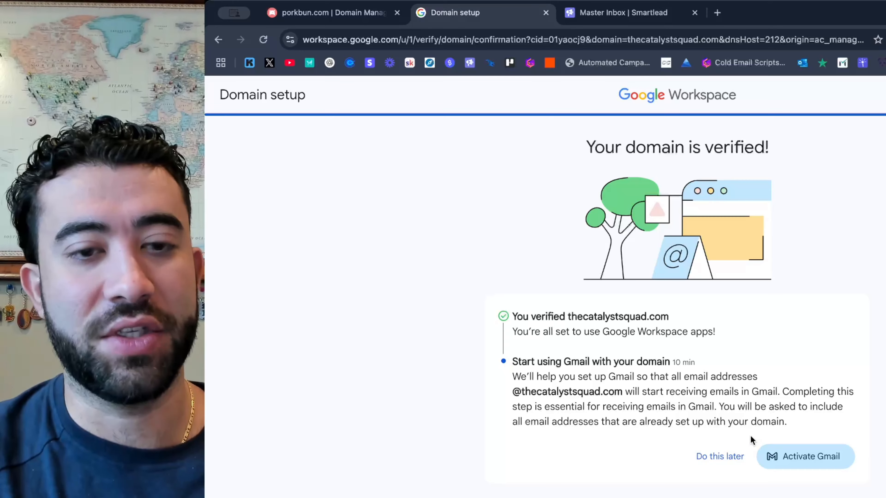
{"action": "left_click", "coordinate": [802, 457]}
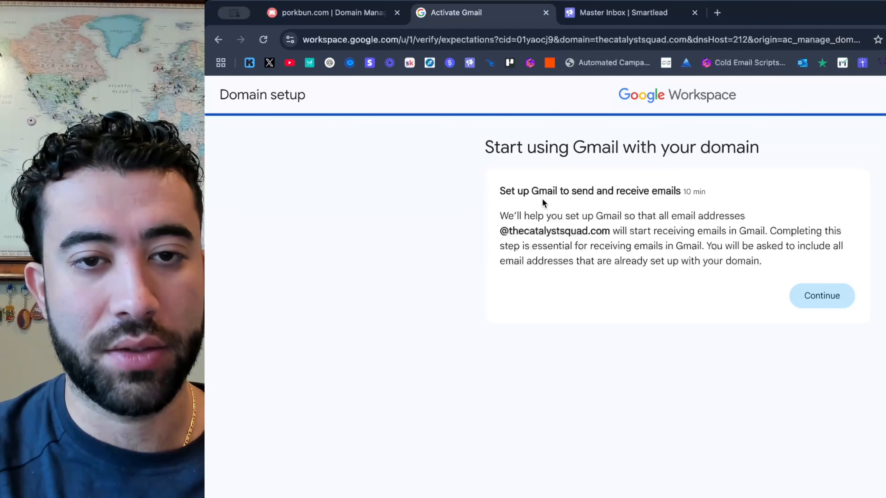
{"action": "left_click", "coordinate": [811, 300]}
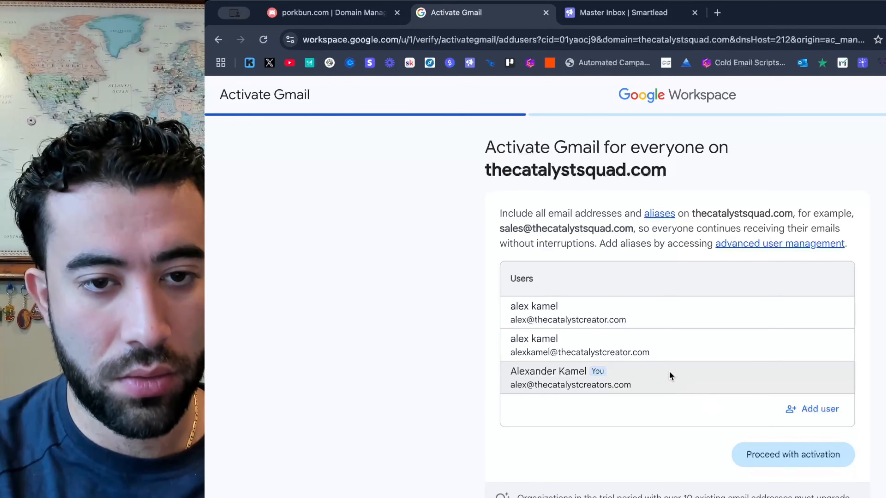
{"action": "left_click", "coordinate": [819, 412]}
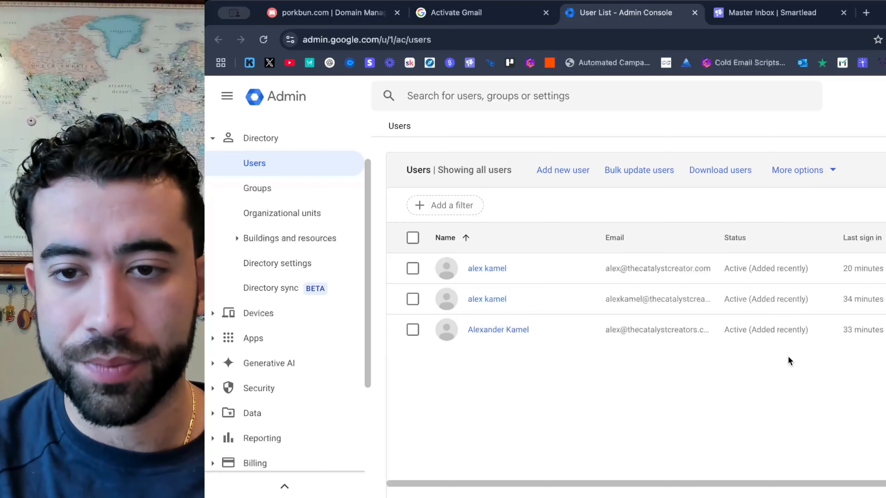
Start a new user with the person's first and last name and set the email domain to thecatalystsquad.com.
{"action": "left_click", "coordinate": [562, 174]}
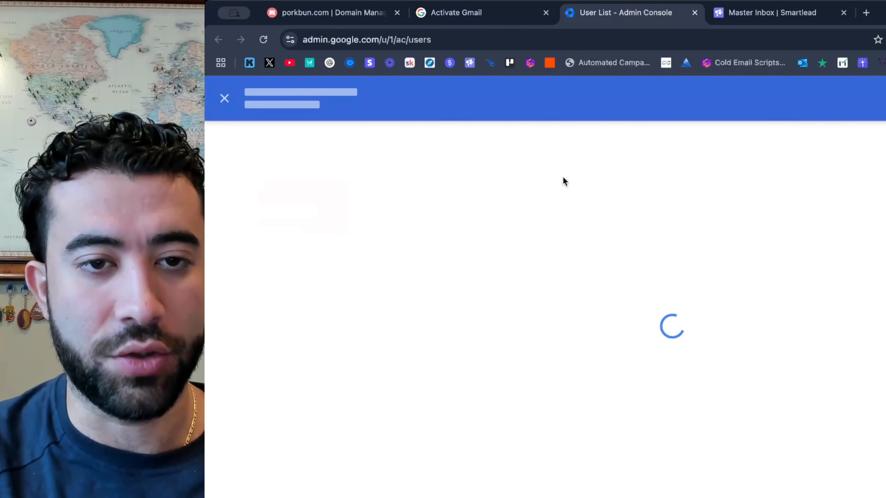
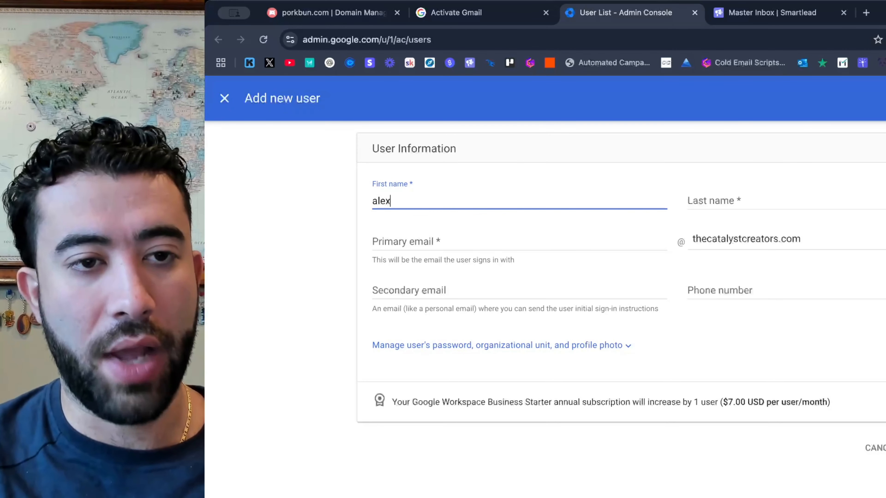
{"action": "left_click", "coordinate": [742, 206]}
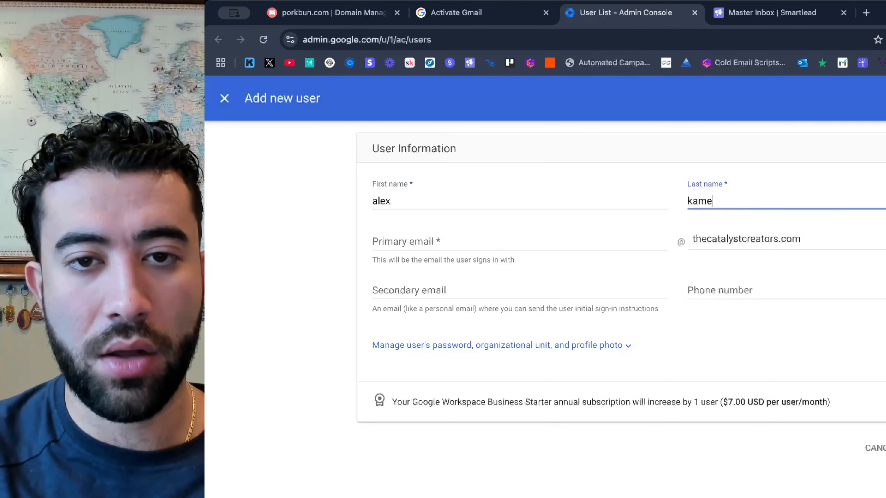
{"action": "left_click", "coordinate": [780, 243]}
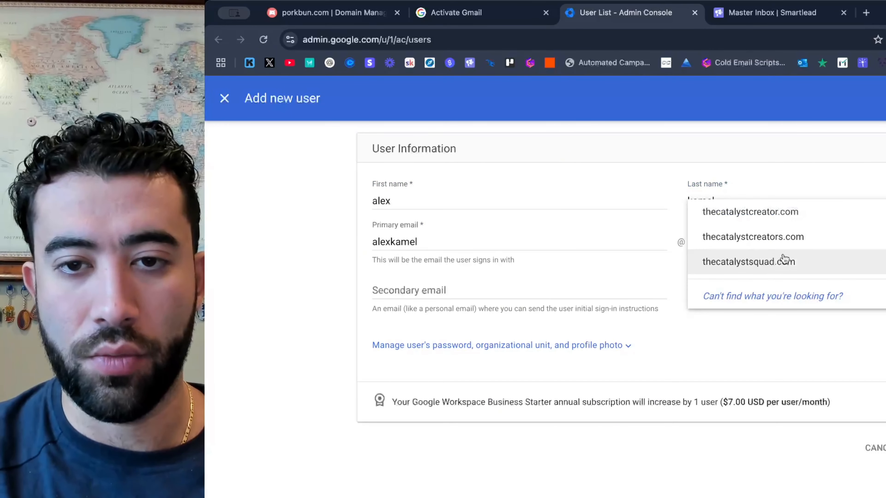
{"action": "left_click", "coordinate": [781, 266]}
Shorten the primary email's username to the first name only, add the user and close the password notice.
{"action": "left_click", "coordinate": [527, 238]}
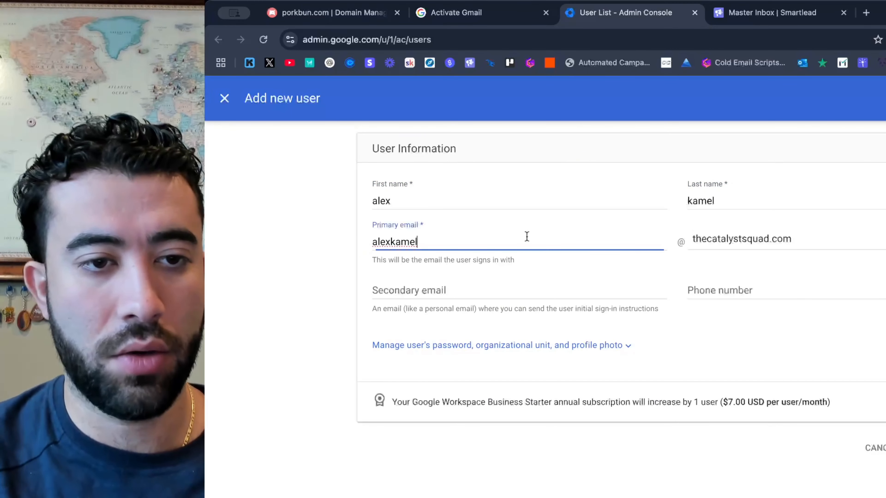
{"action": "key", "text": "BackSpace"}
{"action": "key", "text": "BackSpace"}
{"action": "key", "text": "BackSpace"}
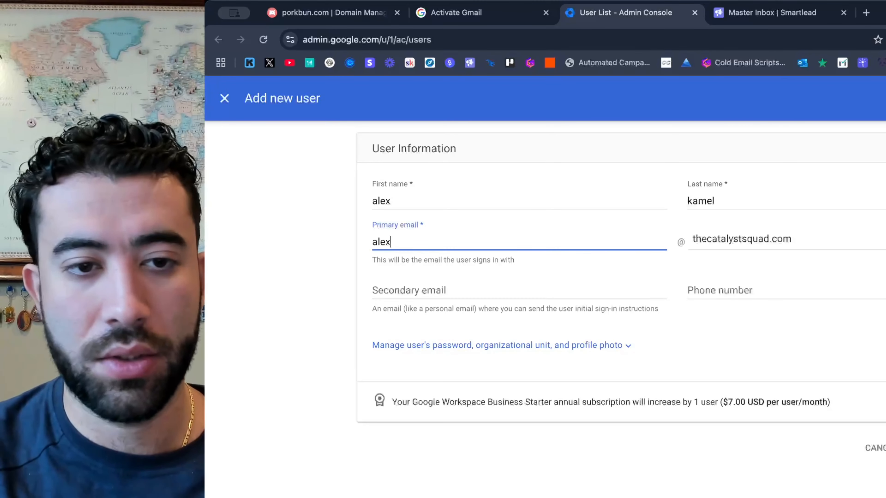
{"action": "key", "text": "Return"}
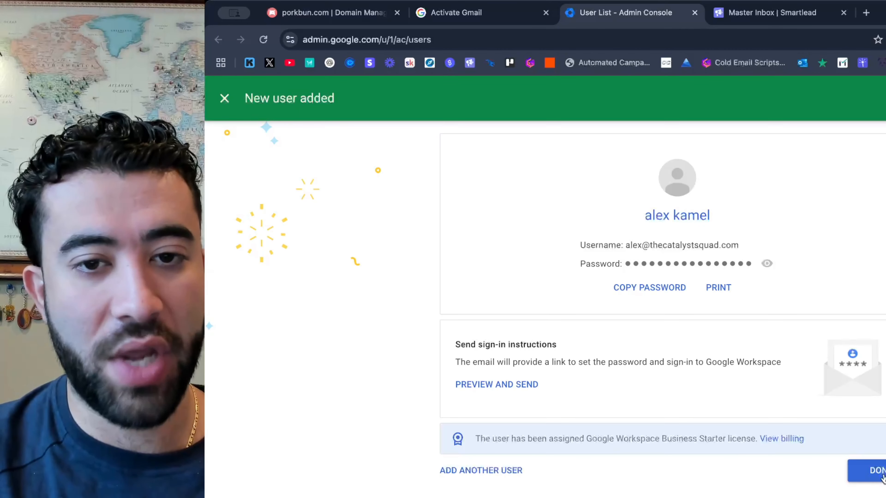
{"action": "left_click", "coordinate": [879, 477]}
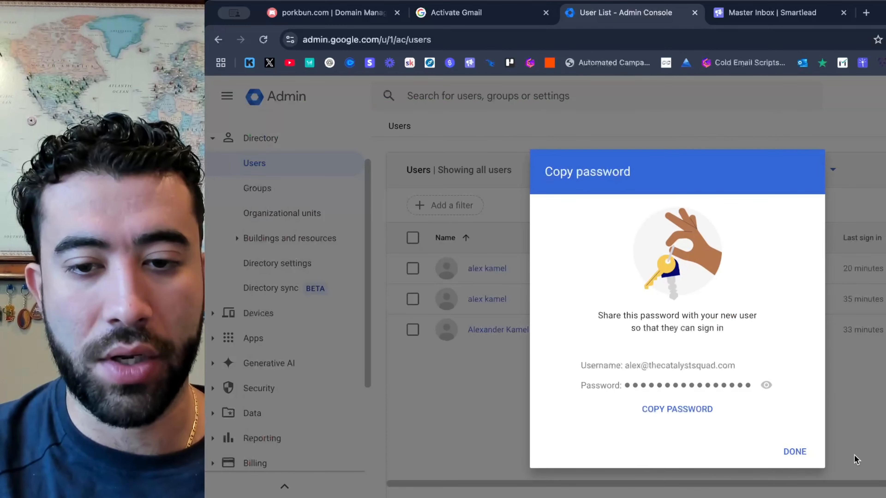
{"action": "left_click", "coordinate": [801, 452]}
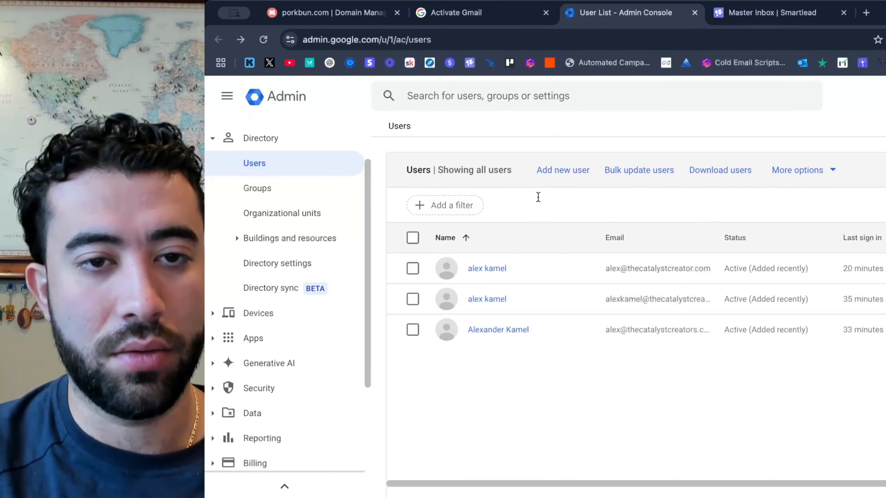
Add a second user with the same name and a full-name email address at thecatalystsquad.com, and refresh the user list.
{"action": "left_click", "coordinate": [554, 171]}
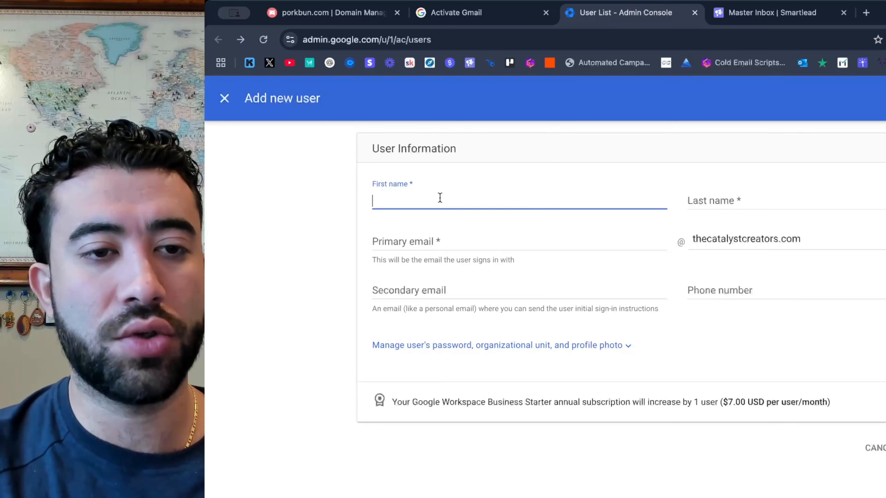
{"action": "key", "text": "Tab"}
{"action": "type", "text": "kame"}
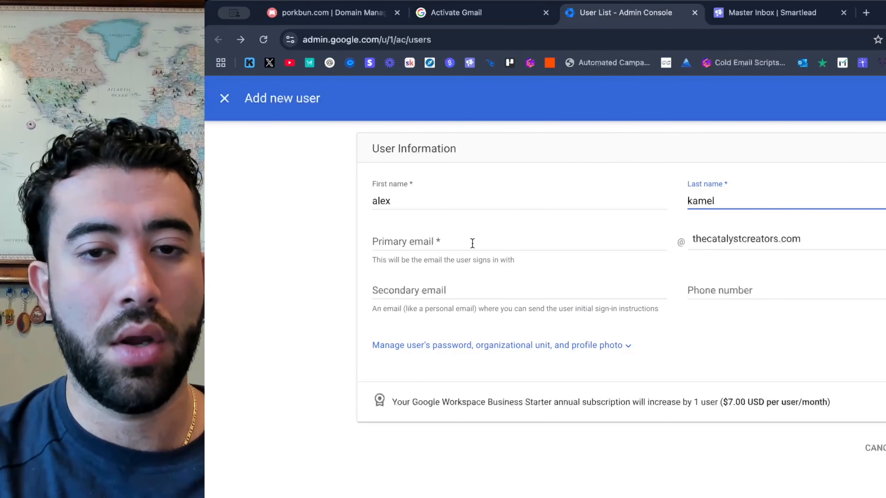
{"action": "left_click", "coordinate": [691, 244]}
{"action": "left_click", "coordinate": [738, 269]}
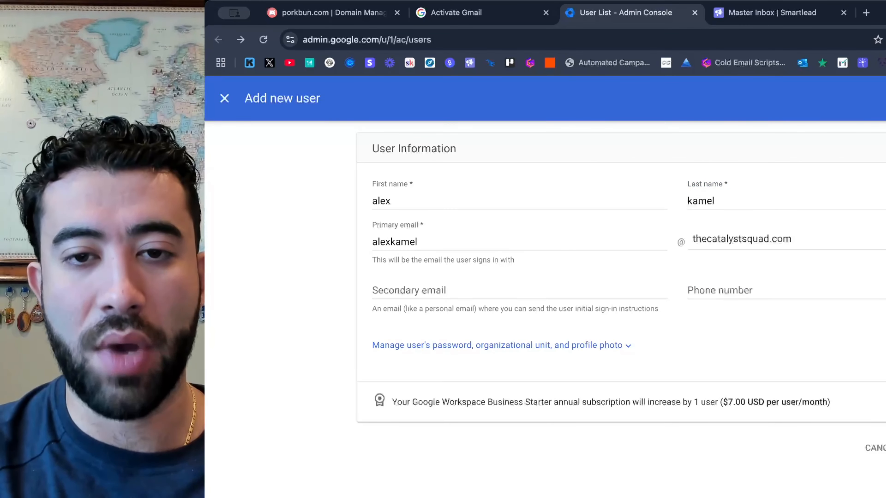
{"action": "left_click", "coordinate": [885, 448]}
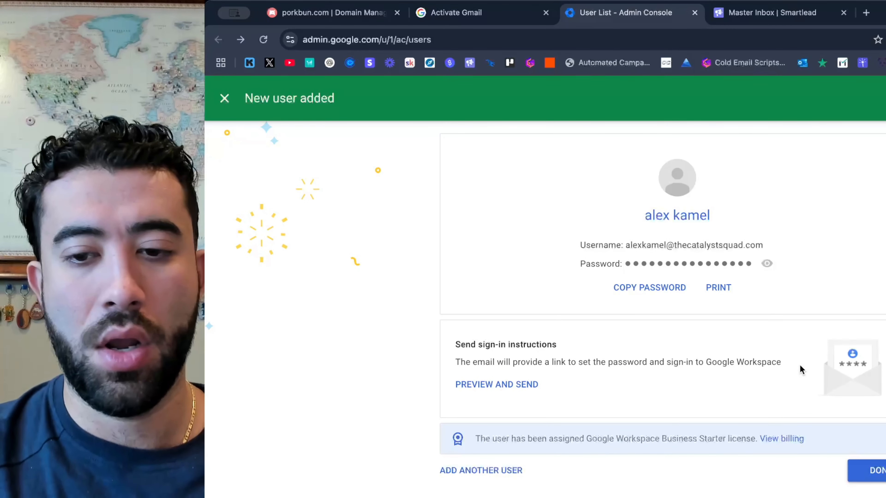
{"action": "left_click", "coordinate": [855, 469]}
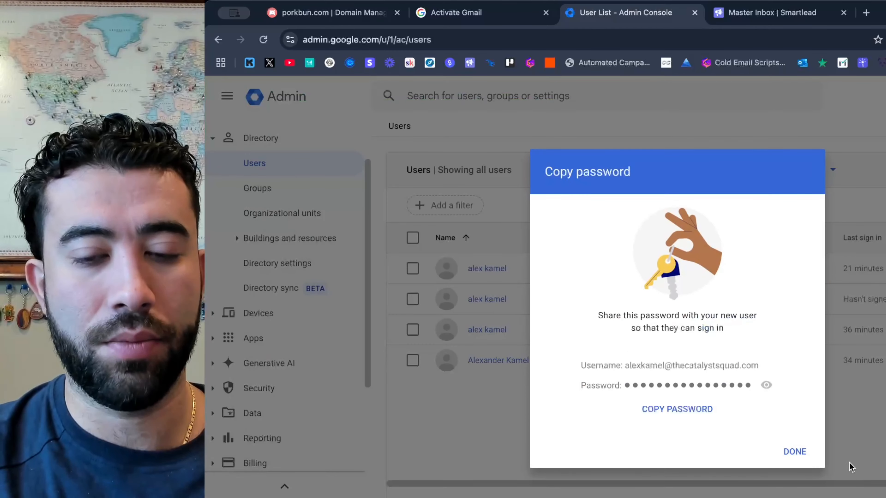
{"action": "left_click", "coordinate": [796, 452]}
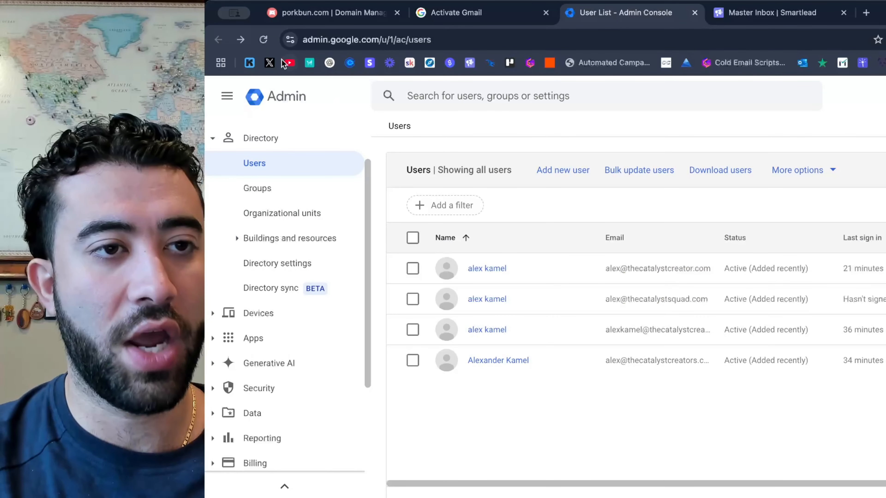
{"action": "left_click", "coordinate": [263, 39]}
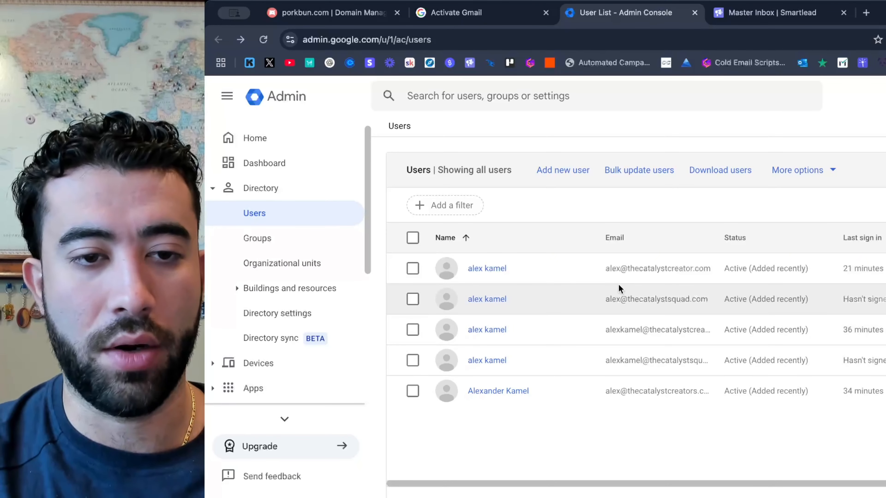
Reset the password of the first thecatalystsquad.com user to an automatically generated one and copy it.
{"action": "left_click", "coordinate": [492, 299]}
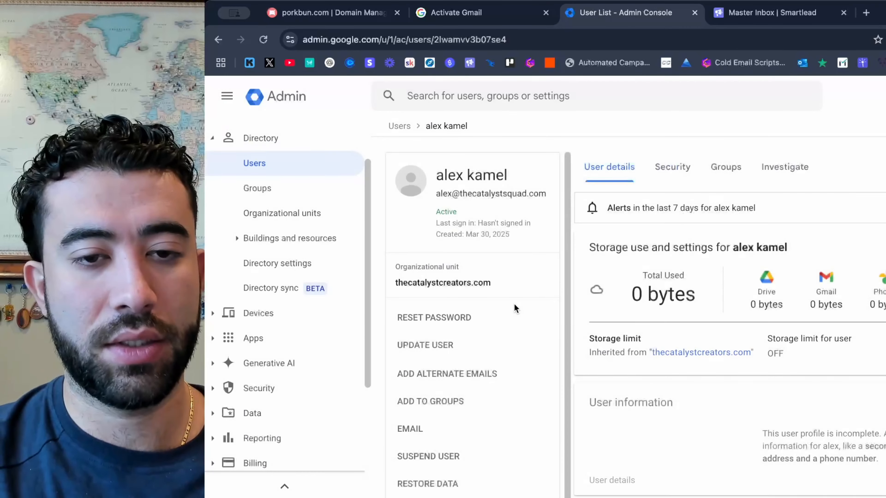
{"action": "left_click", "coordinate": [457, 316]}
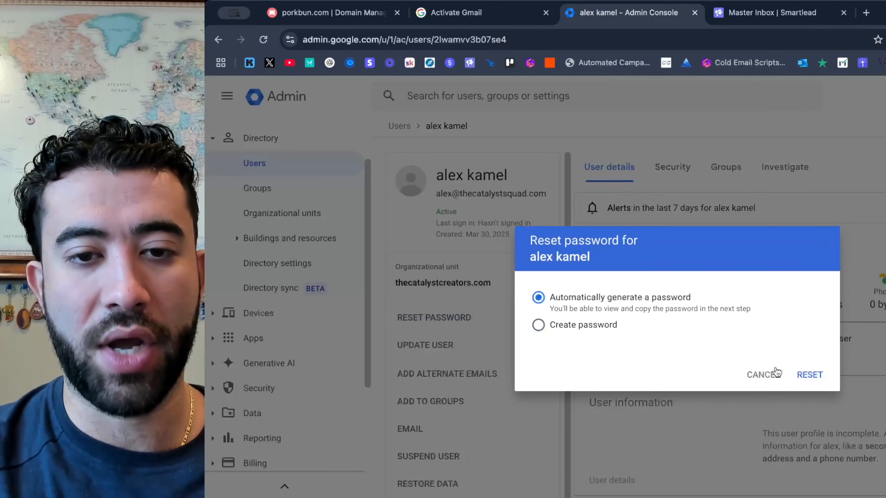
{"action": "left_click", "coordinate": [808, 374]}
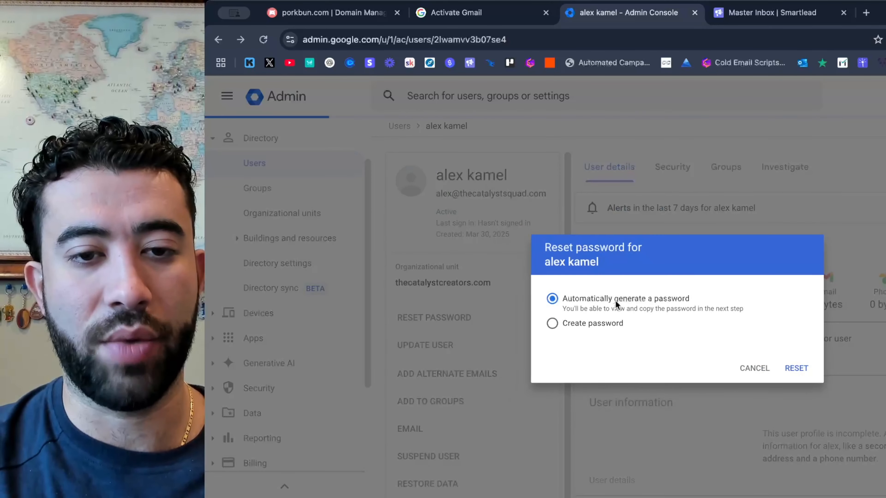
{"action": "left_click", "coordinate": [589, 303]}
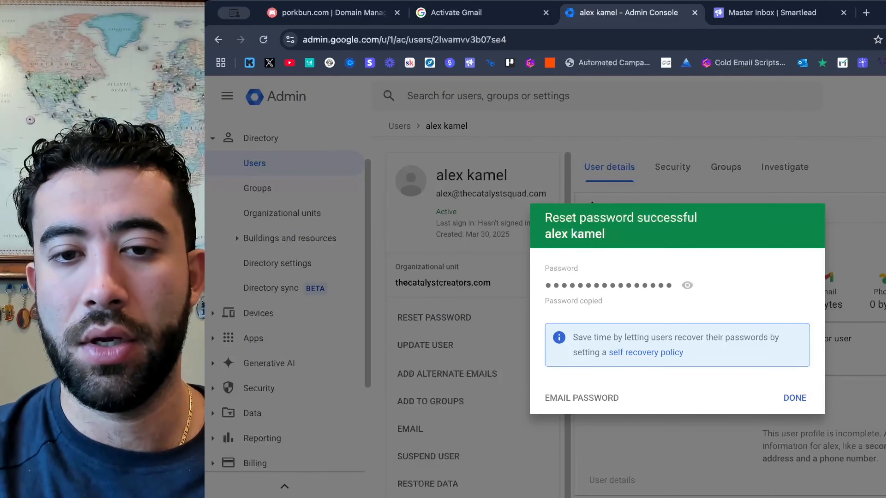
{"action": "left_click", "coordinate": [794, 398]}
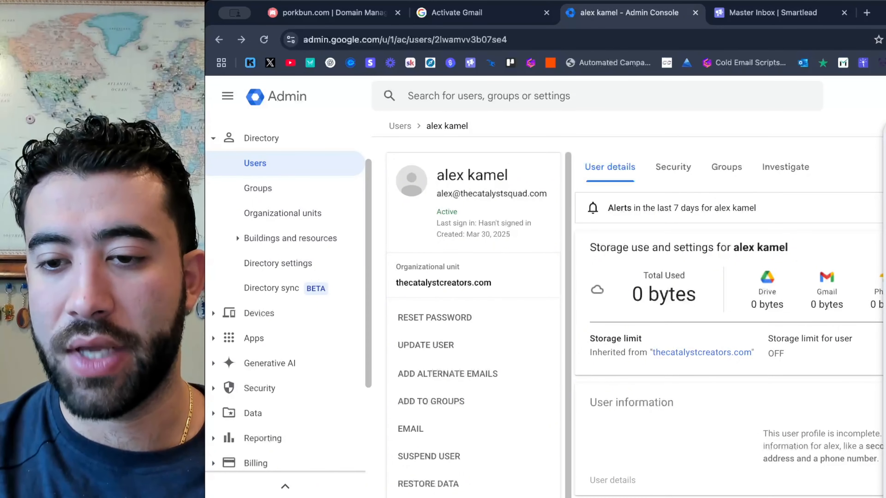
Undo the password paste in the Google sign-in email field and submit the first new user's email address at thecatalystsquad.com instead.
{"action": "key", "text": "ctrl+v"}
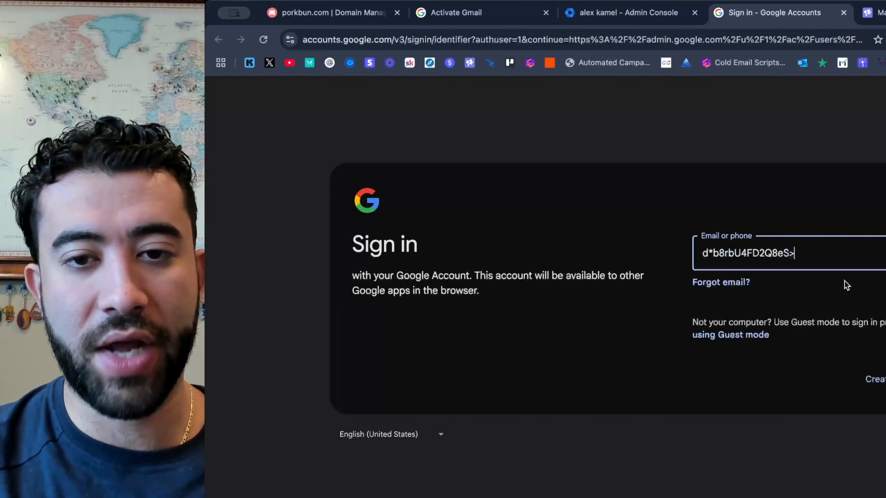
{"action": "key", "text": "super+z"}
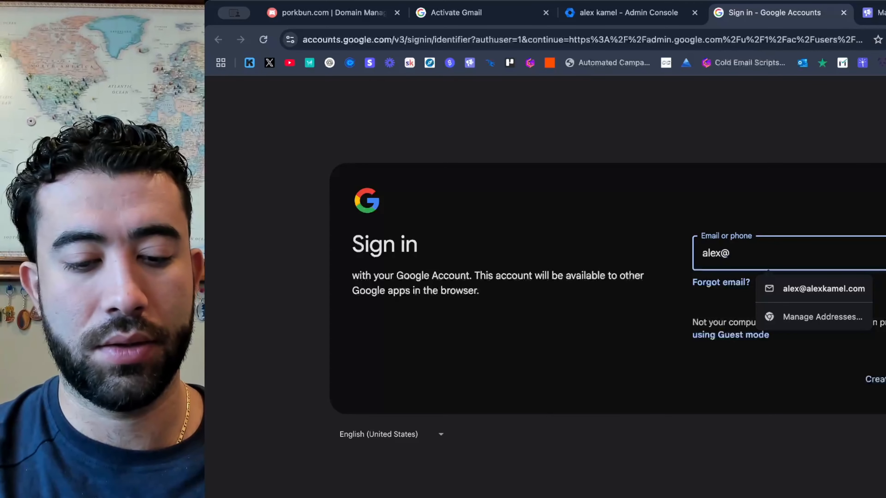
{"action": "left_click", "coordinate": [634, 14]}
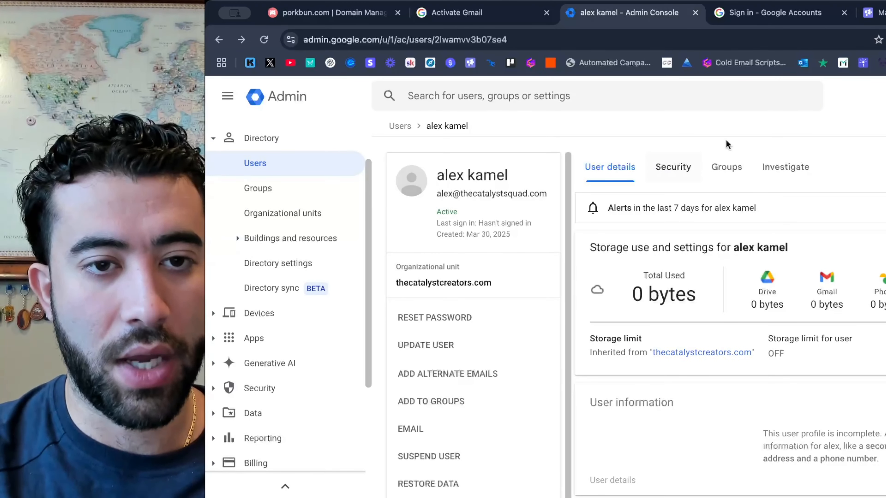
{"action": "left_click", "coordinate": [826, 13]}
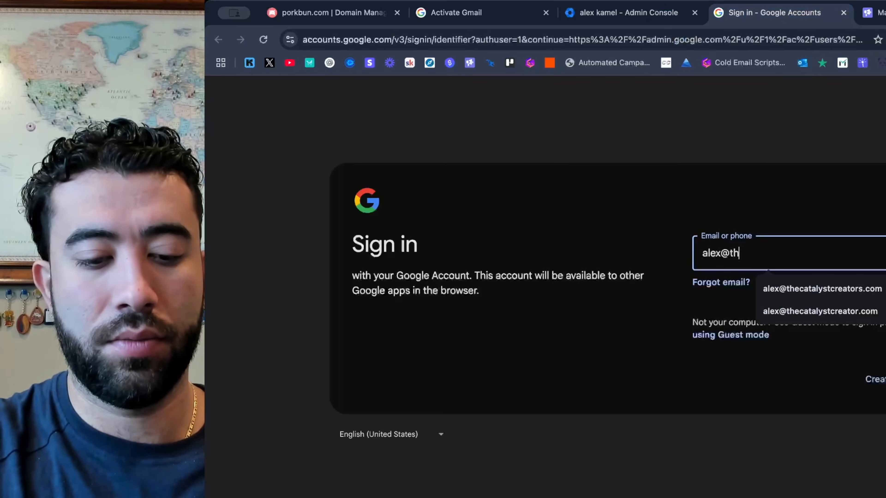
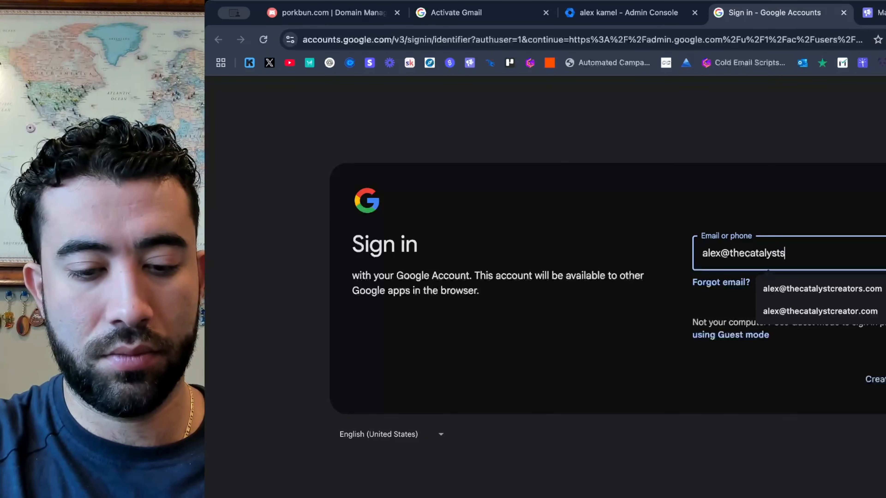
{"action": "key", "text": "Return"}
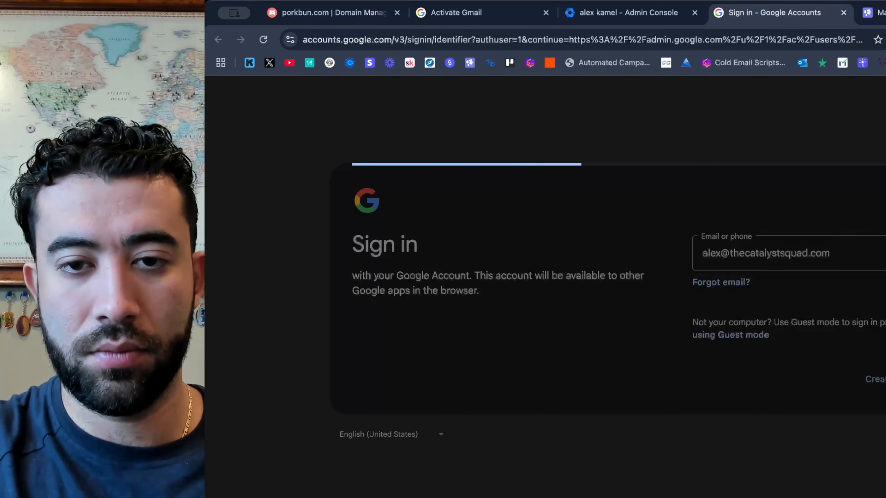
Sign in to the new thecatalystsquad.com account with the copied password and accept the welcome terms.
{"action": "key", "text": "super+v"}
{"action": "key", "text": "Return"}
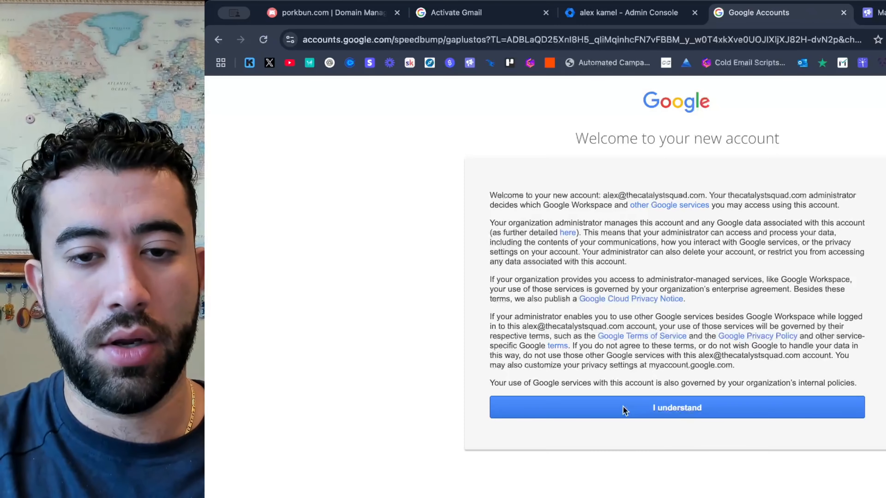
{"action": "left_click", "coordinate": [624, 410]}
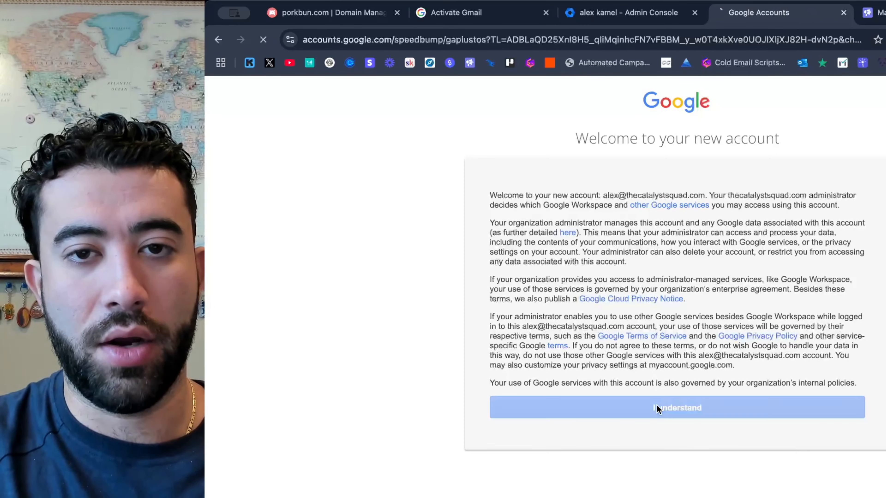
Create a new password for the first thecatalystsquad.com account, confirm it and submit the change.
{"action": "type", "text": "•"}
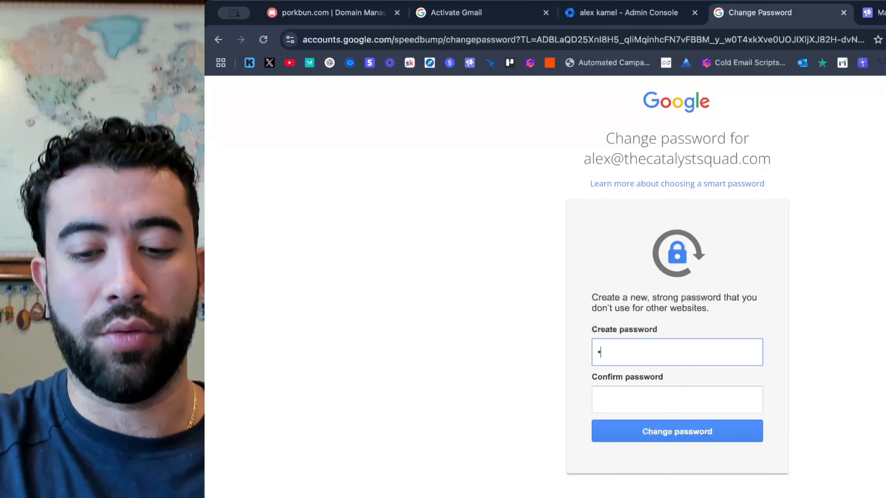
{"action": "type", "text": "••"}
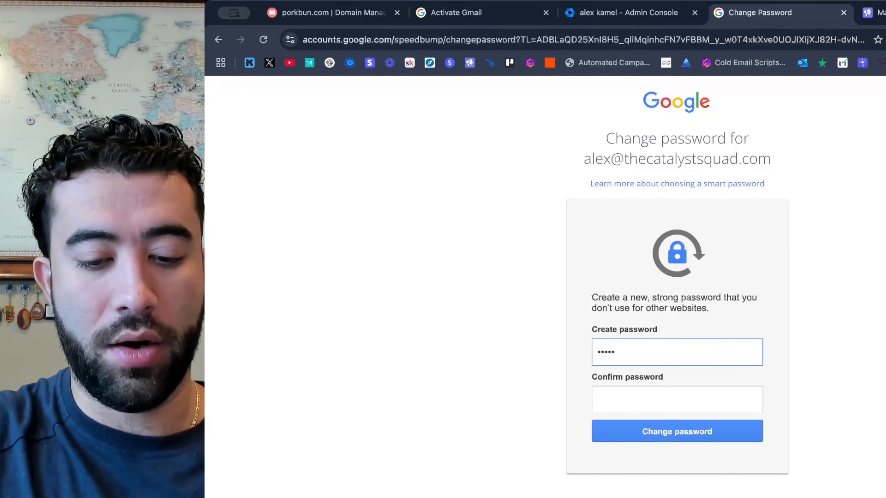
{"action": "key", "text": "Tab"}
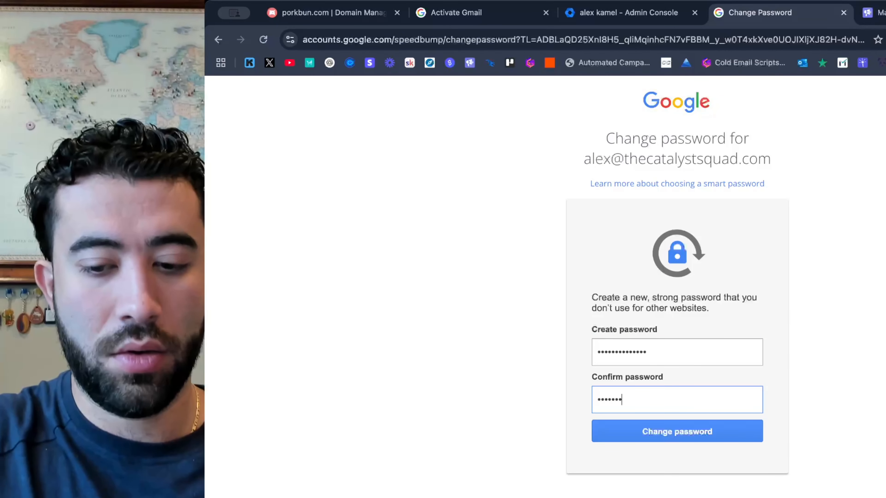
{"action": "key", "text": "Return"}
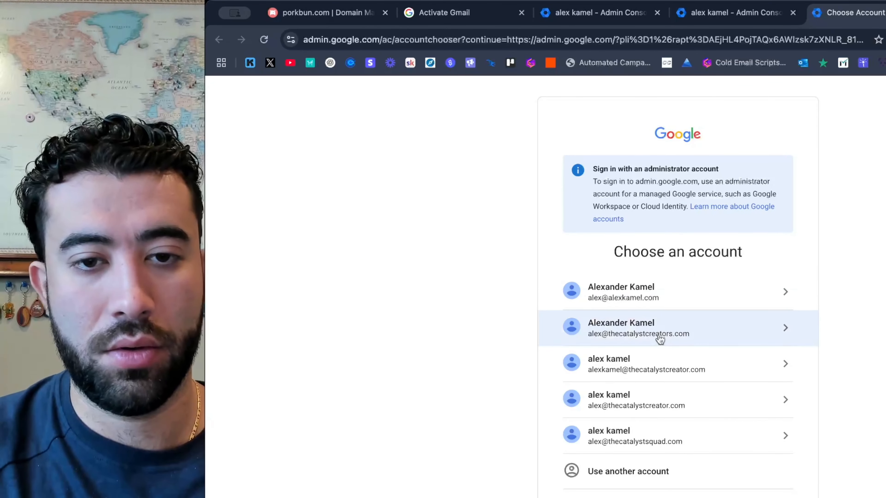
Open Gmail for the new thecatalystsquad.com account in a new tab, dismiss the Gemini introduction and show the inbox.
{"action": "key", "text": "super+t"}
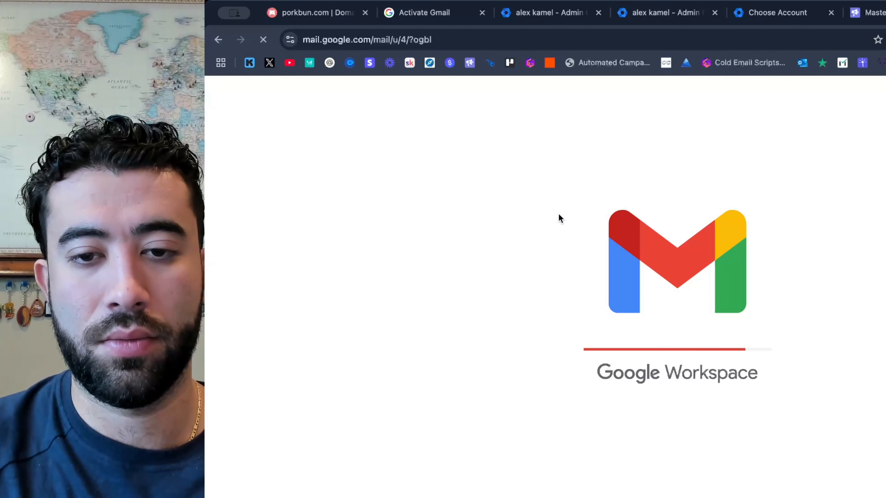
{"action": "left_click", "coordinate": [514, 262]}
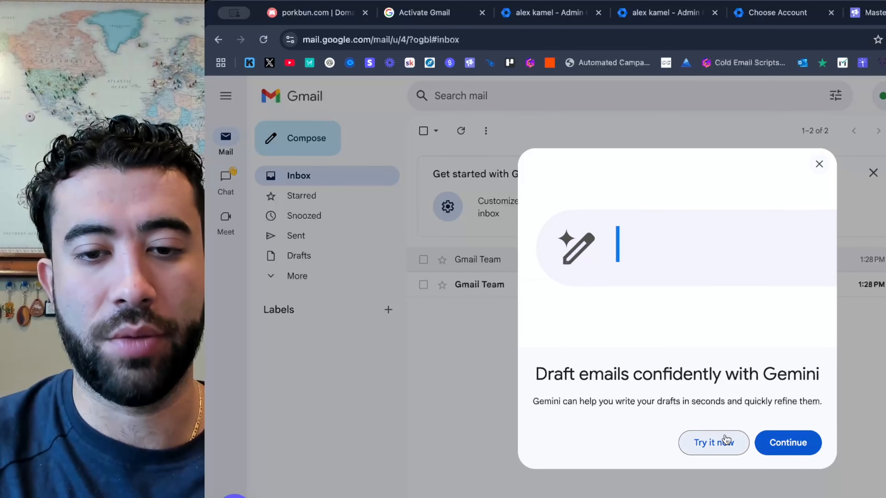
{"action": "left_click", "coordinate": [726, 440]}
{"action": "left_click", "coordinate": [577, 285]}
{"action": "left_click", "coordinate": [332, 172]}
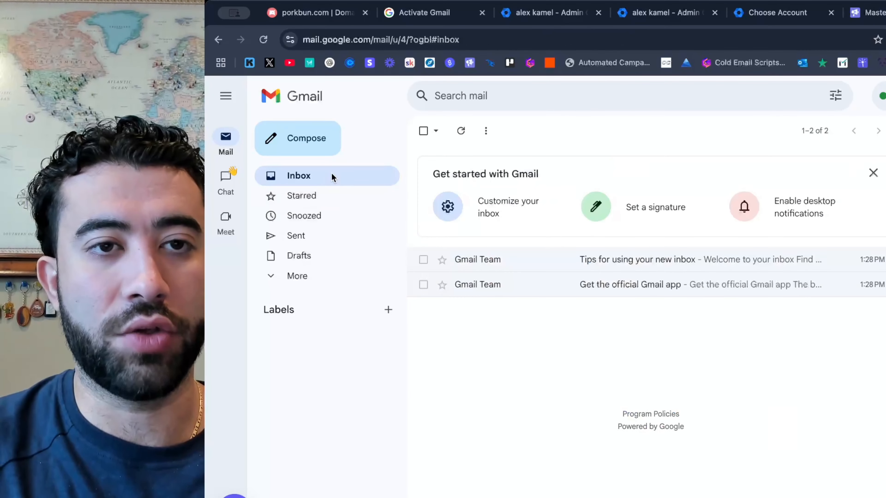
Return to the Google Admin console and open the list of all users.
{"action": "left_click", "coordinate": [534, 14]}
{"action": "left_click", "coordinate": [653, 19]}
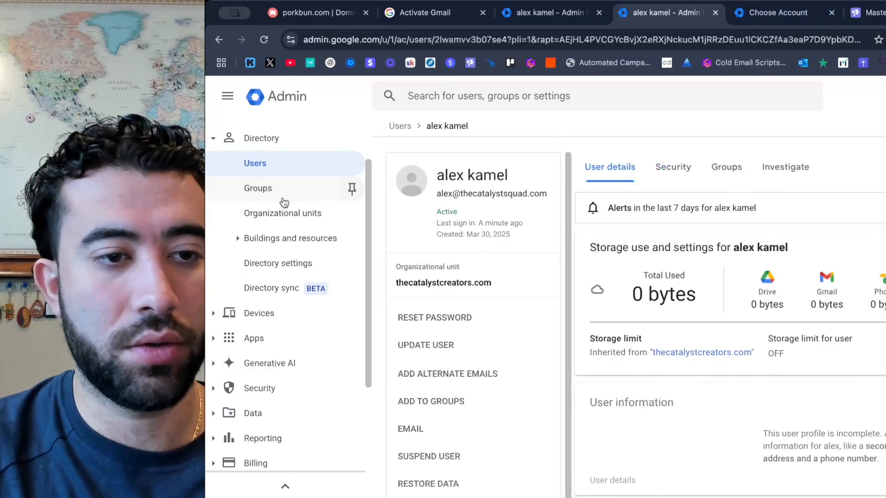
{"action": "left_click", "coordinate": [261, 160]}
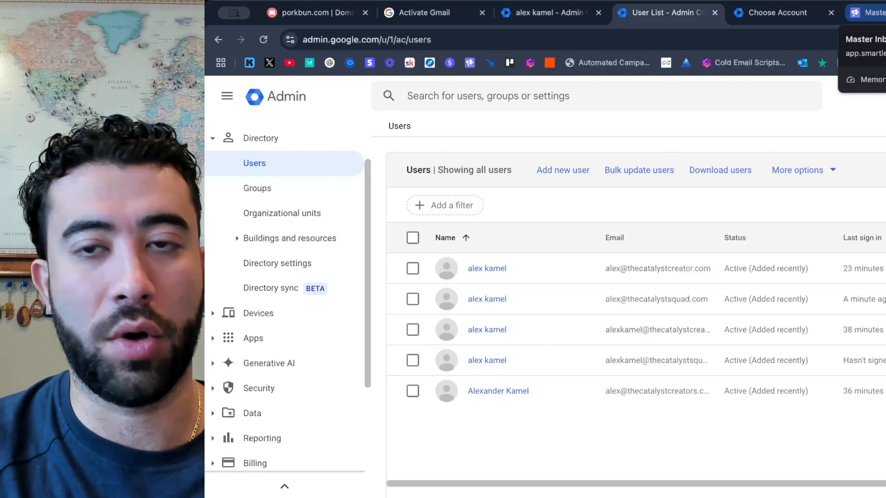
Switch to Smartlead.ai and start adding an email account from its email accounts list.
{"action": "left_click", "coordinate": [866, 12]}
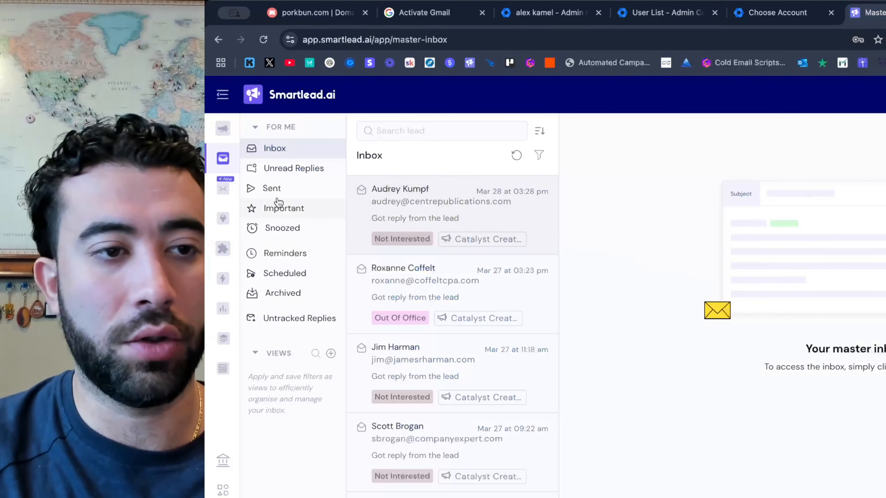
{"action": "left_click", "coordinate": [244, 218]}
{"action": "left_click", "coordinate": [252, 248]}
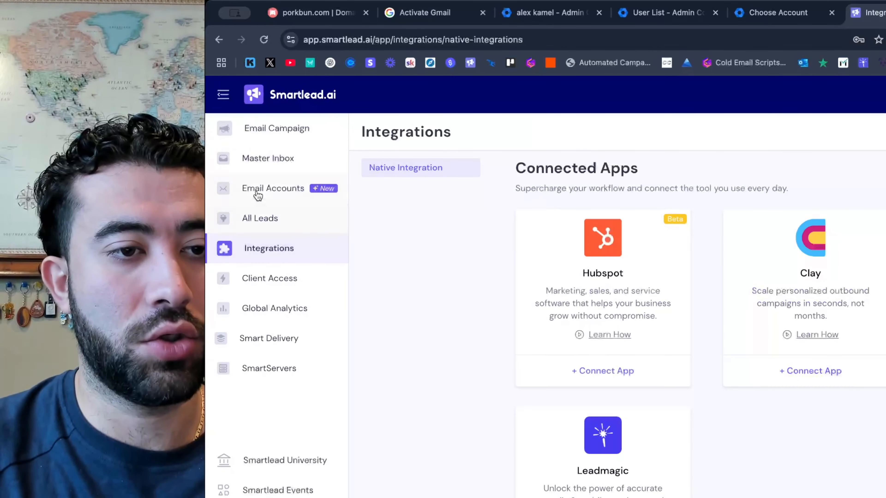
{"action": "left_click", "coordinate": [248, 188]}
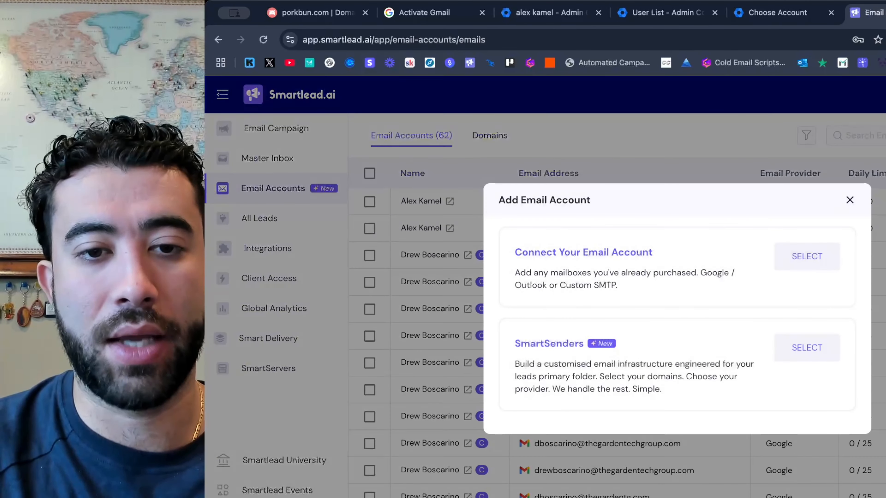
Choose to connect an existing mailbox through Gmail OAuth one-click setup and copy Smartlead's client ID.
{"action": "left_click", "coordinate": [800, 257]}
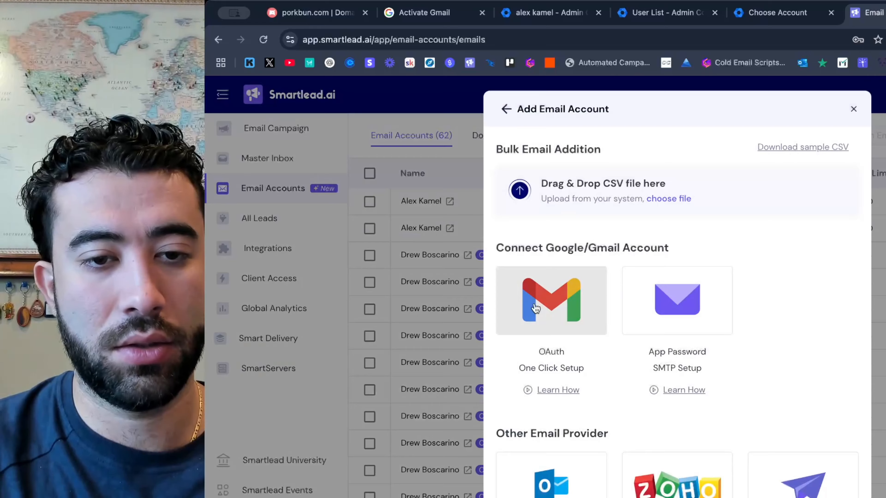
{"action": "left_click", "coordinate": [538, 306]}
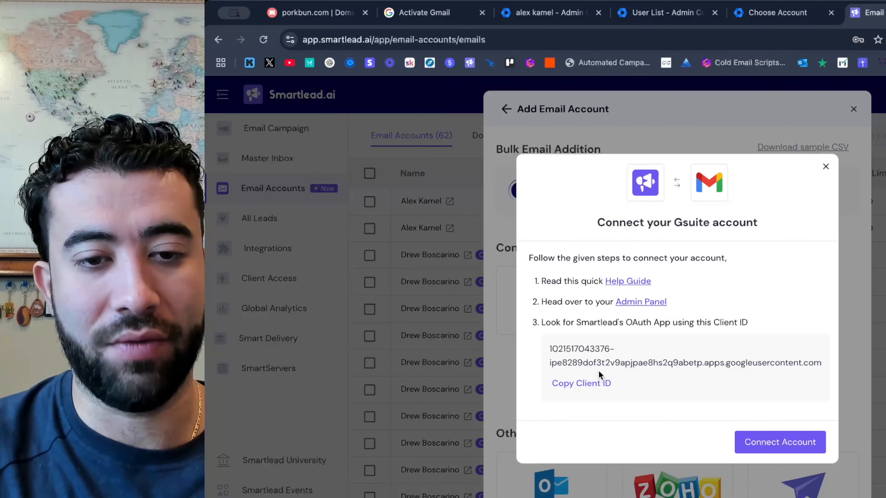
{"action": "left_click", "coordinate": [581, 386]}
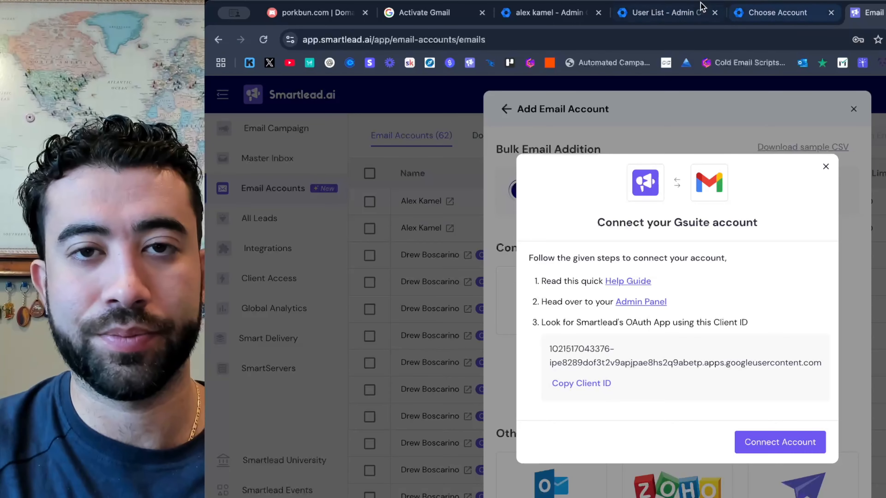
Switch to the Google Admin console and open third-party app access management in the security API controls.
{"action": "left_click", "coordinate": [745, 14]}
{"action": "left_click", "coordinate": [663, 14]}
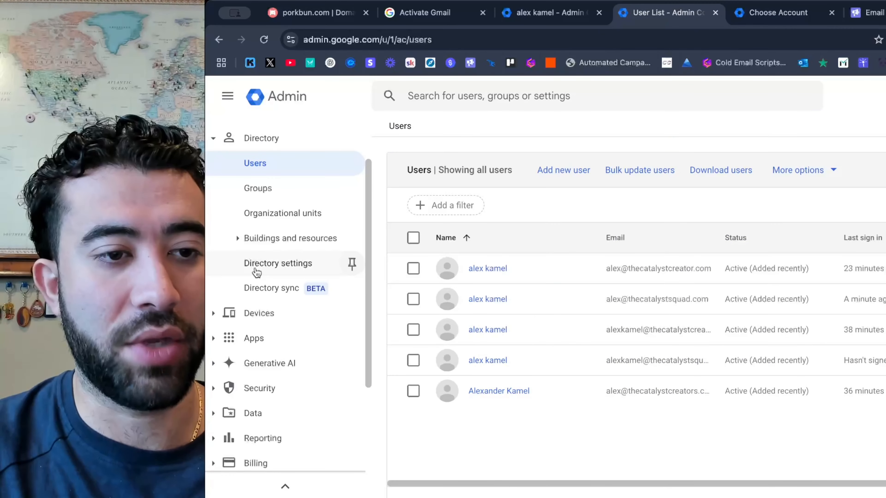
{"action": "scroll", "coordinate": [267, 409], "scroll_direction": "up", "scroll_amount": 1}
{"action": "scroll", "coordinate": [267, 412], "scroll_direction": "down", "scroll_amount": 2}
{"action": "left_click", "coordinate": [277, 365]}
{"action": "scroll", "coordinate": [278, 369], "scroll_direction": "down", "scroll_amount": 3}
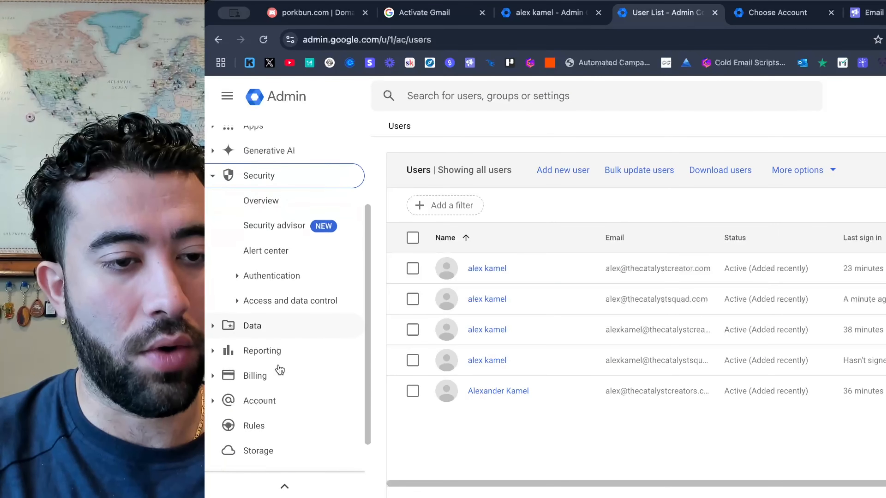
{"action": "scroll", "coordinate": [292, 249], "scroll_direction": "up", "scroll_amount": 2}
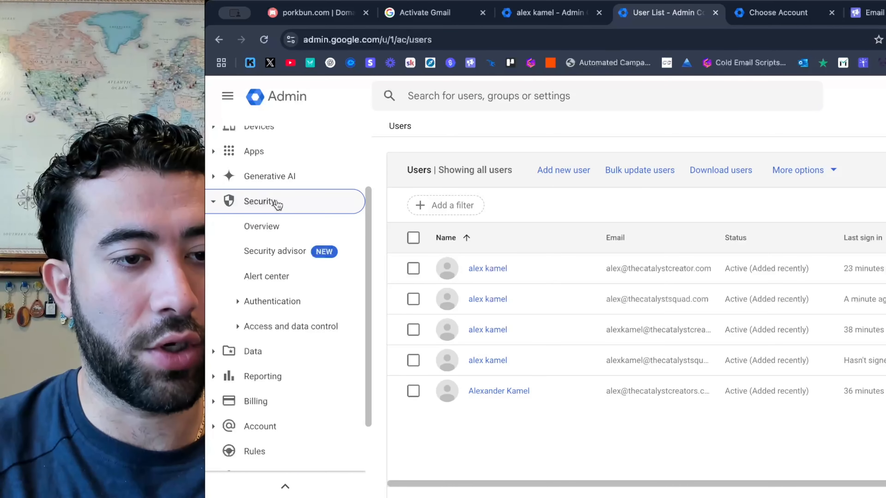
{"action": "left_click", "coordinate": [278, 328]}
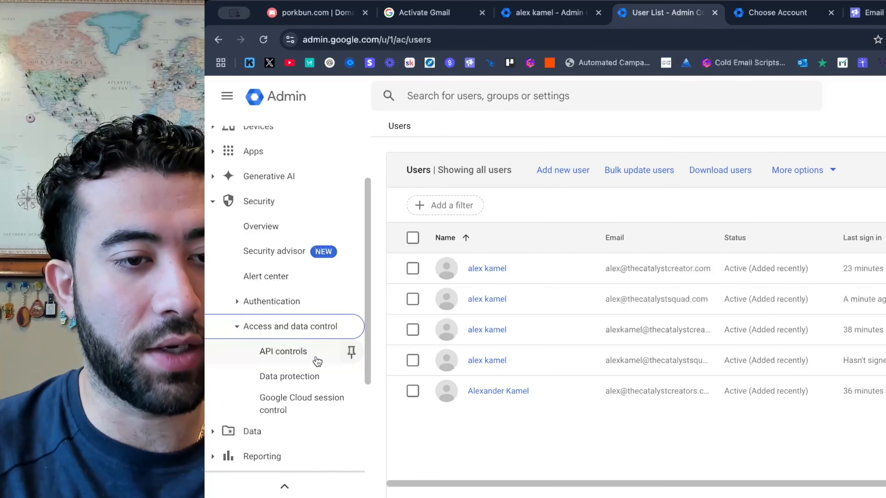
{"action": "scroll", "coordinate": [314, 353], "scroll_direction": "down", "scroll_amount": 1}
{"action": "left_click", "coordinate": [297, 326]}
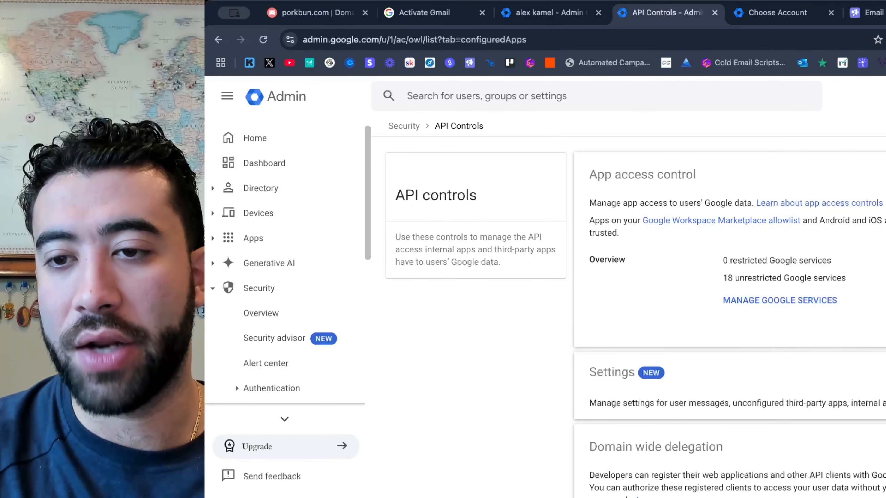
{"action": "left_click", "coordinate": [883, 300]}
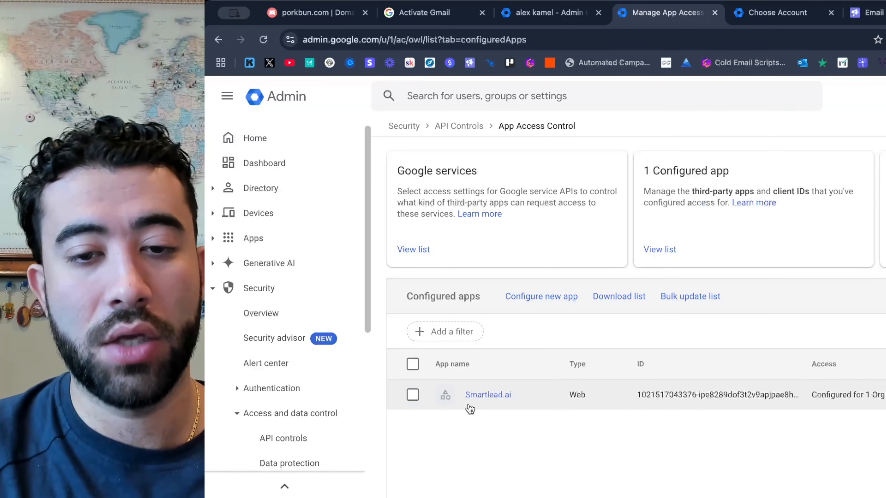
Begin configuring a new app, search for it by the copied Smartlead client ID and select Smartlead.ai.
{"action": "left_click", "coordinate": [553, 296]}
{"action": "left_click", "coordinate": [541, 295]}
{"action": "key", "text": "super+v"}
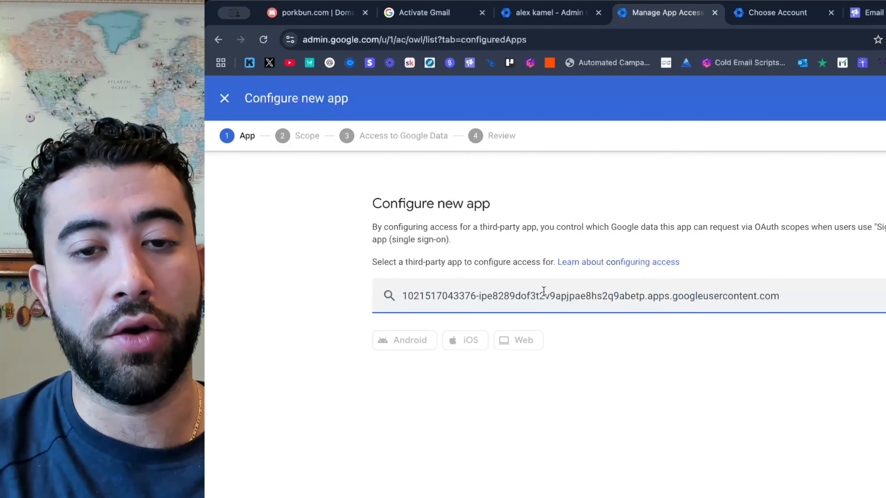
{"action": "left_click", "coordinate": [870, 13]}
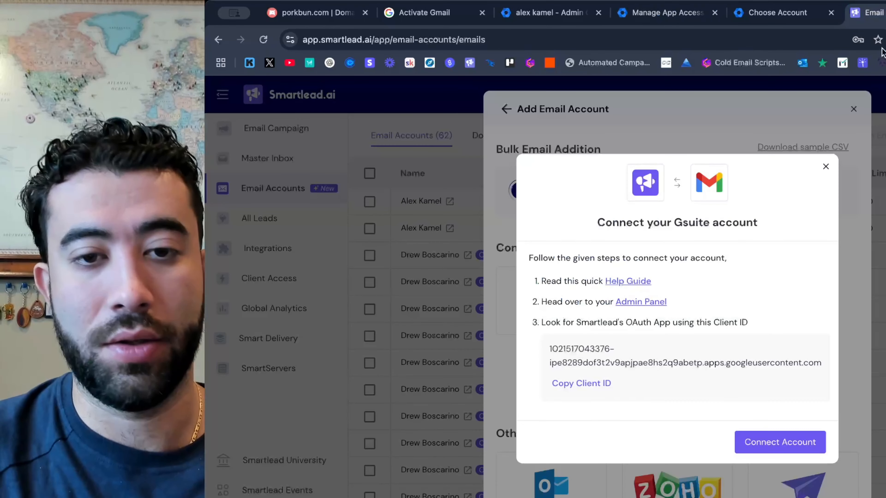
{"action": "left_click", "coordinate": [657, 11]}
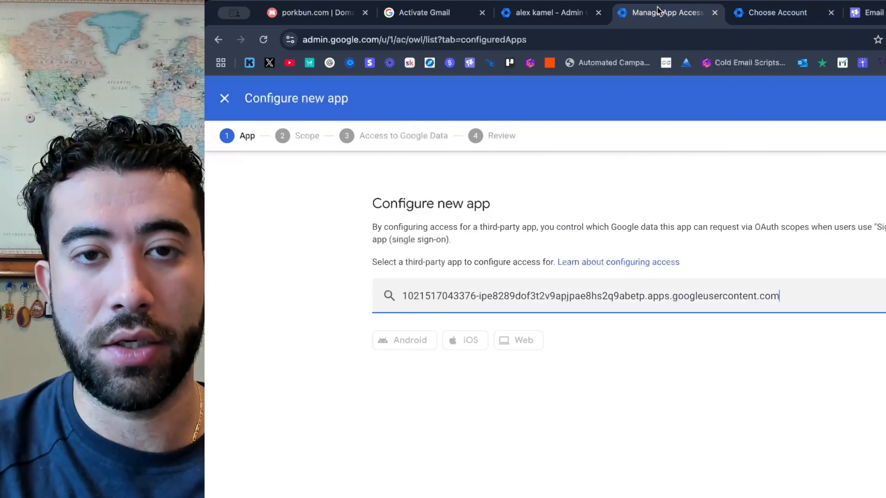
{"action": "key", "text": "Return"}
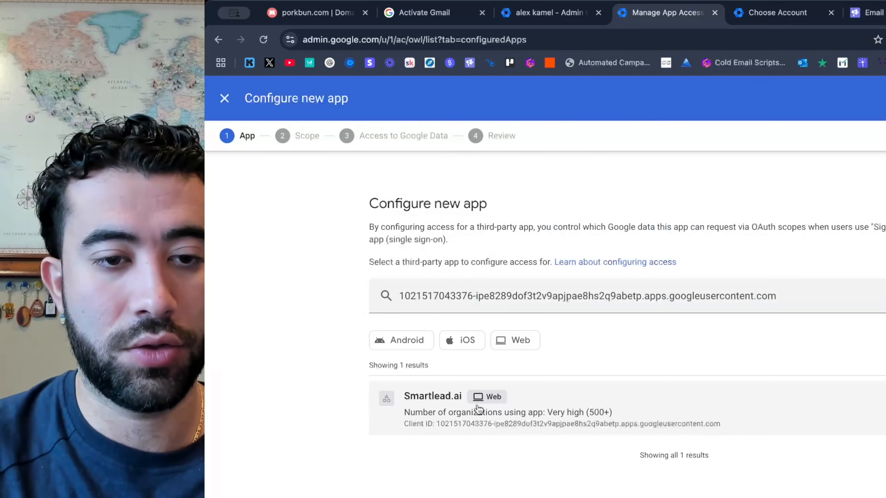
{"action": "left_click", "coordinate": [575, 401]}
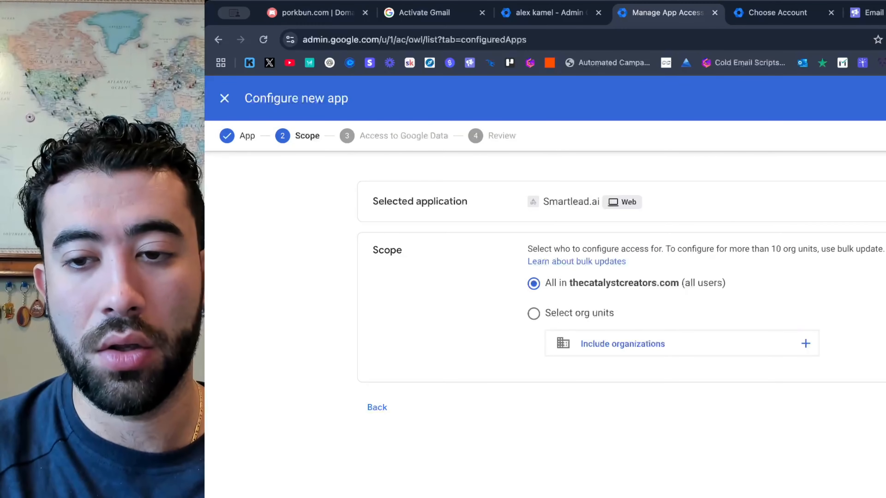
Keep the scope at all users, give Smartlead.ai Trusted access to Google data, review the settings and close the setup without finishing.
{"action": "left_click", "coordinate": [884, 407]}
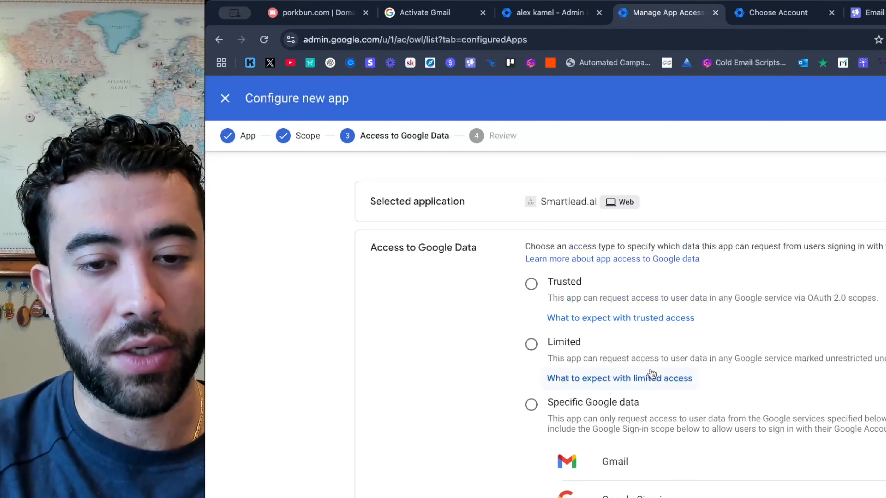
{"action": "scroll", "coordinate": [652, 374], "scroll_direction": "down", "scroll_amount": 4}
{"action": "scroll", "coordinate": [599, 380], "scroll_direction": "up", "scroll_amount": 4}
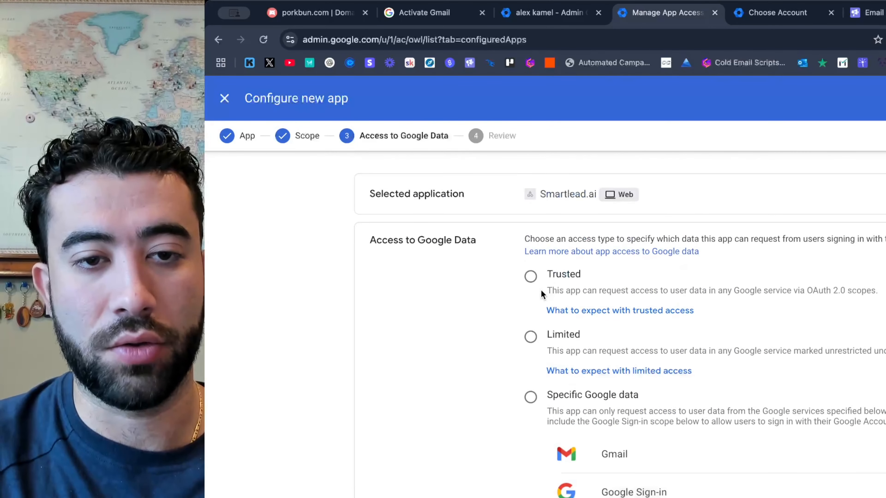
{"action": "left_click", "coordinate": [530, 276]}
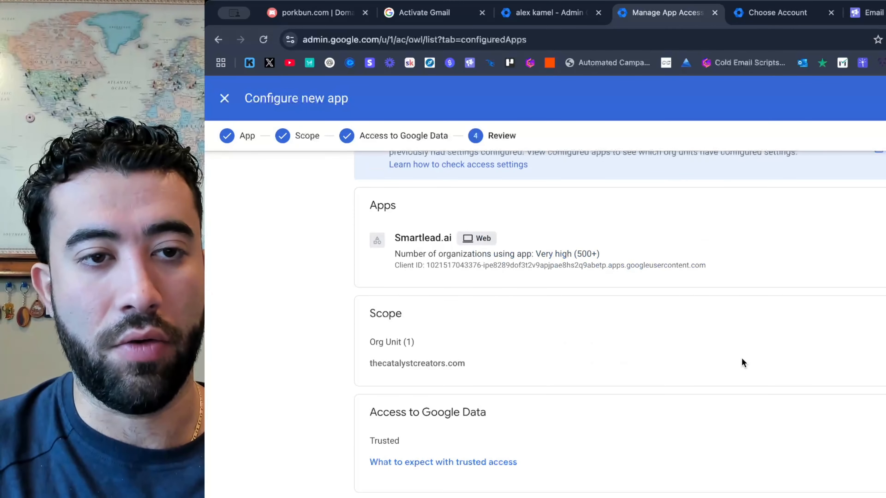
{"action": "scroll", "coordinate": [621, 285], "scroll_direction": "up", "scroll_amount": 2}
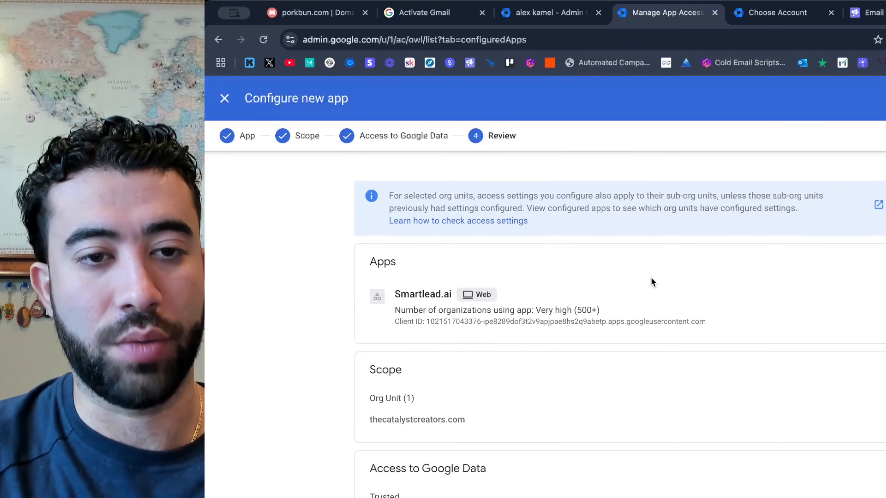
{"action": "left_click", "coordinate": [225, 99]}
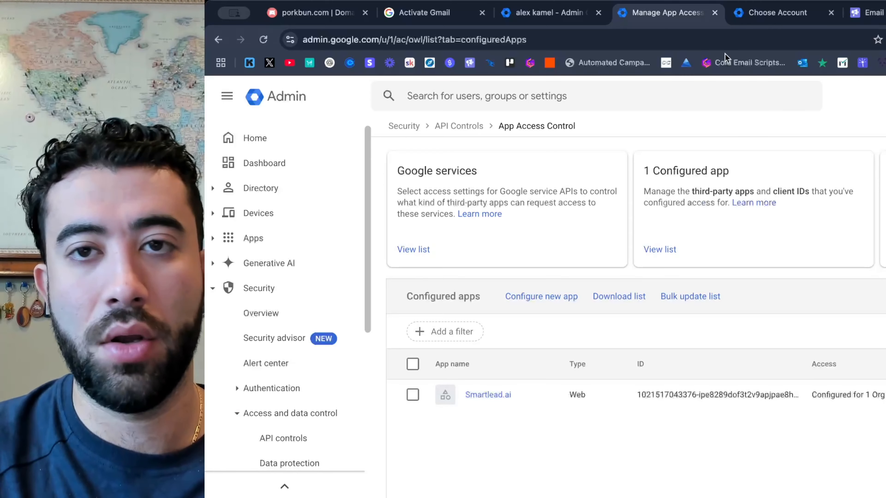
Switch to Smartlead.ai, connect the thecatalystsquad.com mailbox by signing in with Google, and grant Smartlead.ai access to the account.
{"action": "left_click", "coordinate": [885, 12]}
{"action": "left_click", "coordinate": [870, 12]}
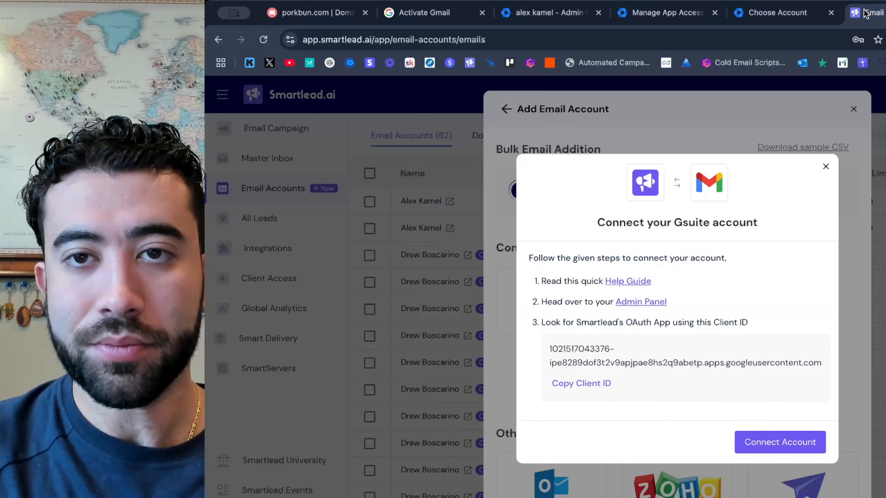
{"action": "left_click", "coordinate": [777, 444]}
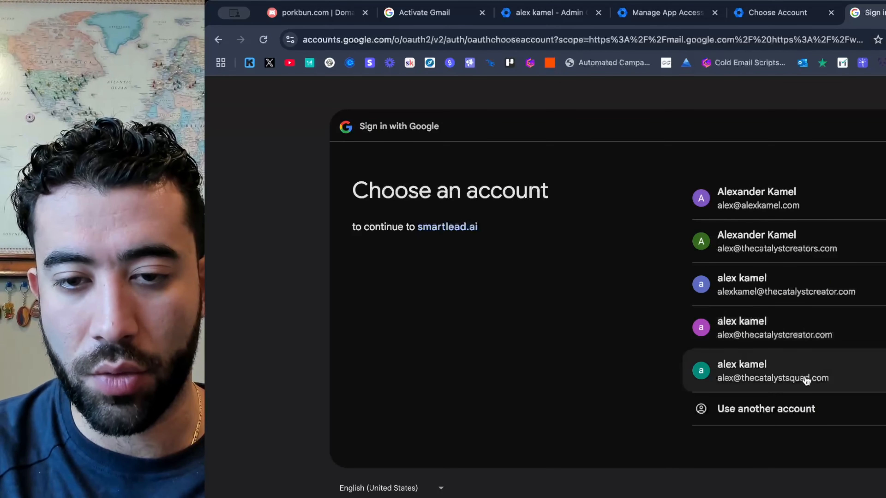
{"action": "left_click", "coordinate": [832, 381]}
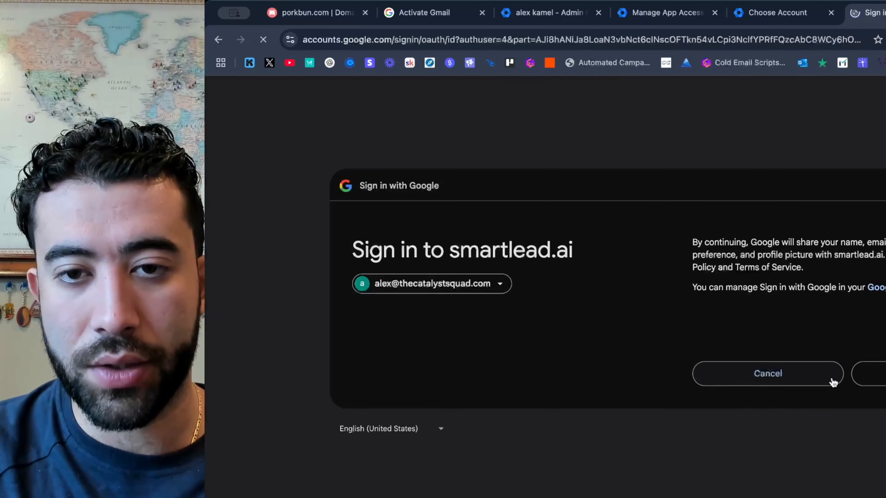
{"action": "left_click", "coordinate": [879, 373]}
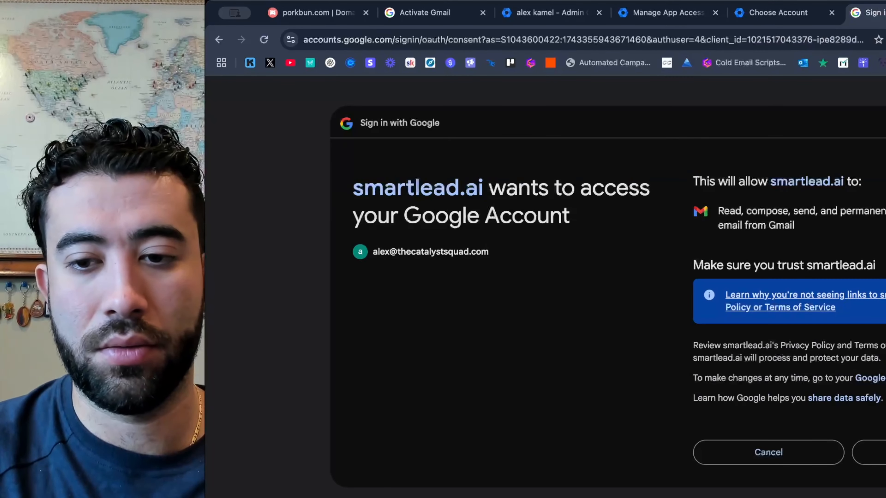
{"action": "left_click", "coordinate": [878, 453]}
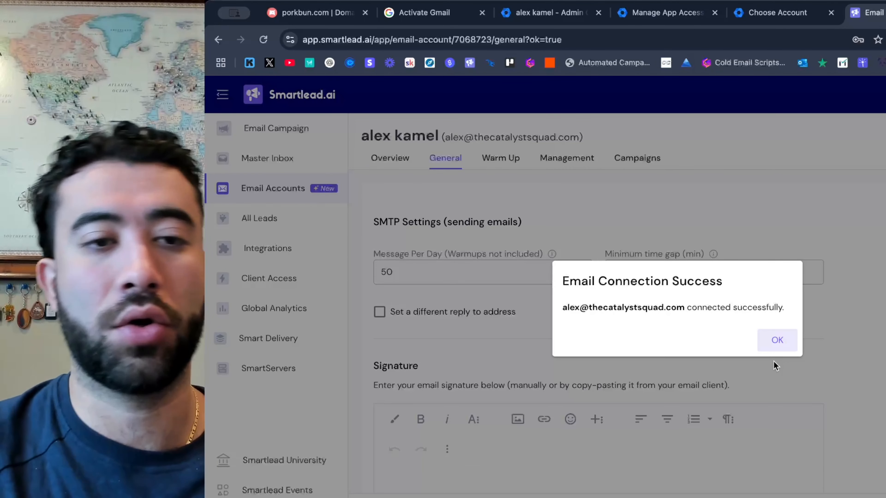
{"action": "left_click", "coordinate": [769, 342]}
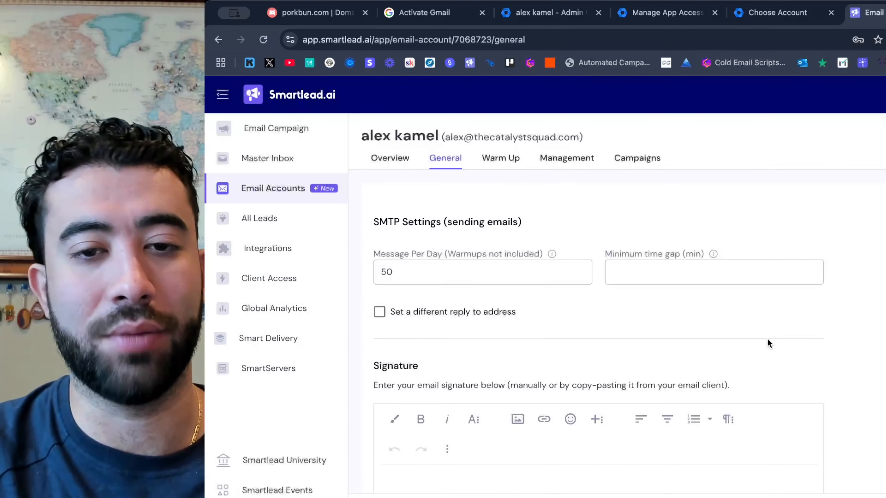
In the connected mailbox's warm-up settings, set the total warm-up emails per day to 25 and enable email warmup.
{"action": "left_click", "coordinate": [500, 164]}
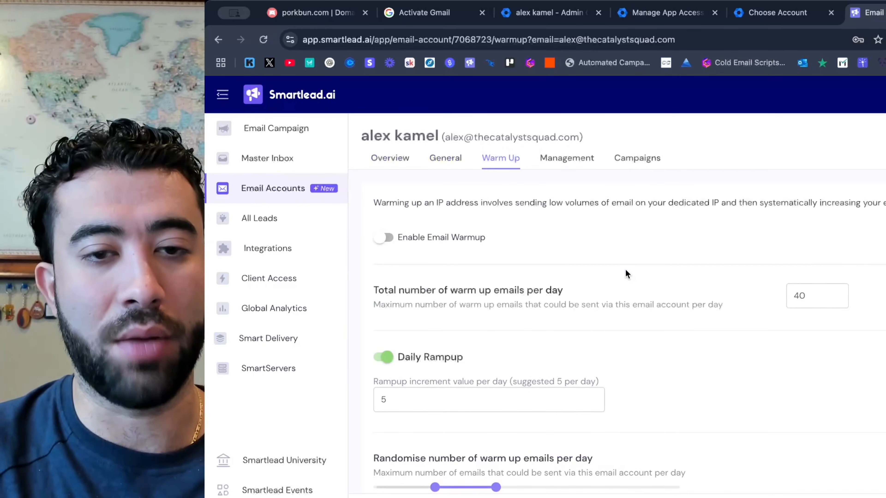
{"action": "left_click", "coordinate": [797, 297]}
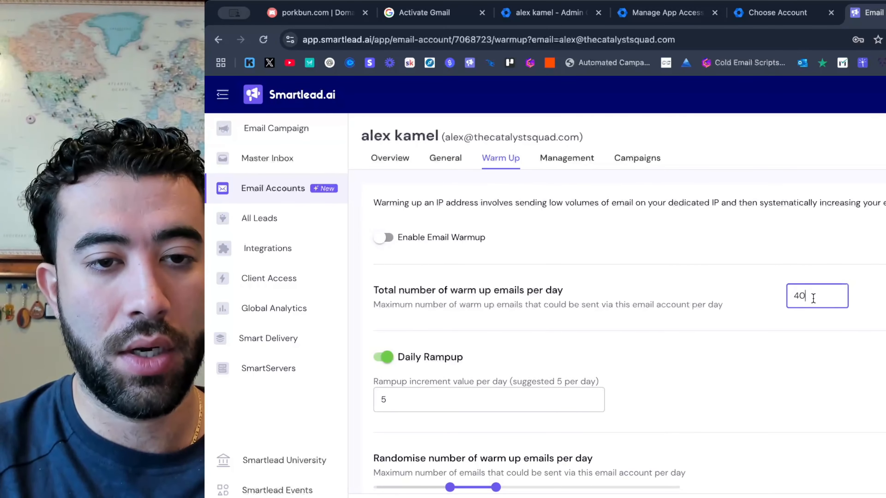
{"action": "key", "text": "BackSpace"}
{"action": "type", "text": "2"}
{"action": "key", "text": "BackSpace"}
{"action": "key", "text": "BackSpace"}
{"action": "type", "text": "25"}
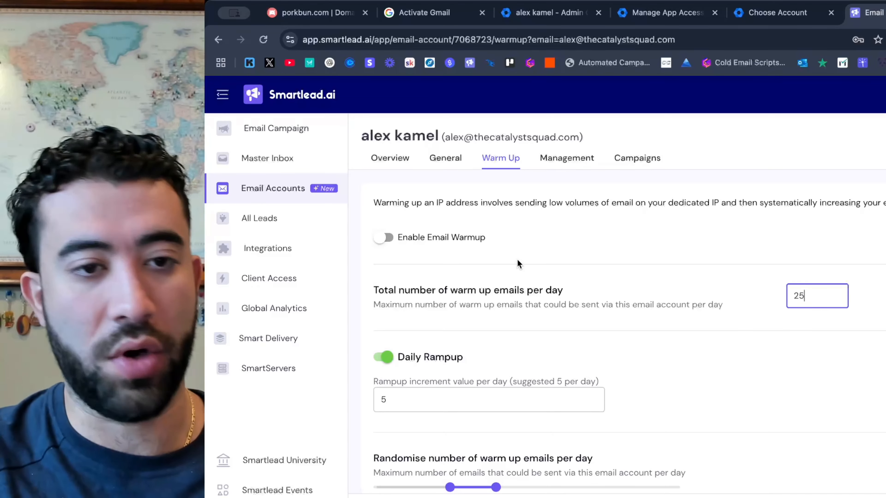
{"action": "left_click", "coordinate": [384, 238]}
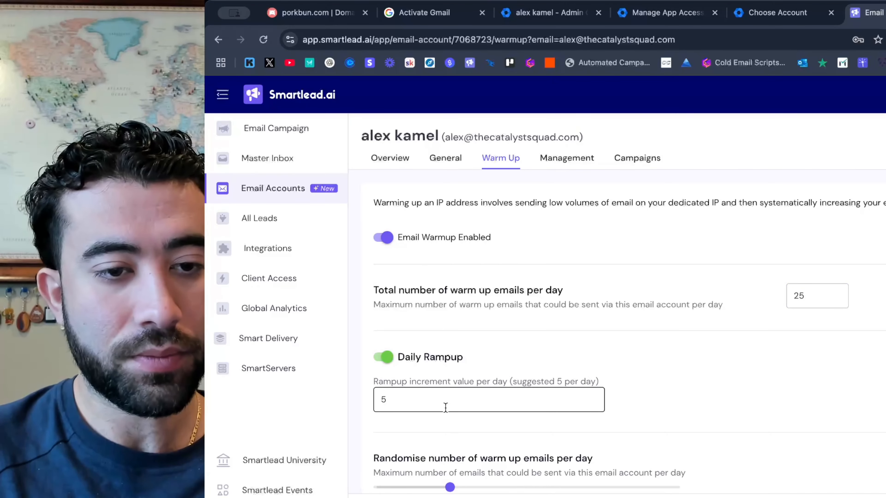
Set the lower limit of the randomised warm-up emails per day slightly below the upper limit of 25.
{"action": "scroll", "coordinate": [445, 412], "scroll_direction": "down", "scroll_amount": 6}
{"action": "scroll", "coordinate": [403, 236], "scroll_direction": "up", "scroll_amount": 3}
{"action": "scroll", "coordinate": [403, 236], "scroll_direction": "up", "scroll_amount": 1}
{"action": "left_click_drag", "start_coordinate": [449, 380], "coordinate": [442, 382]}
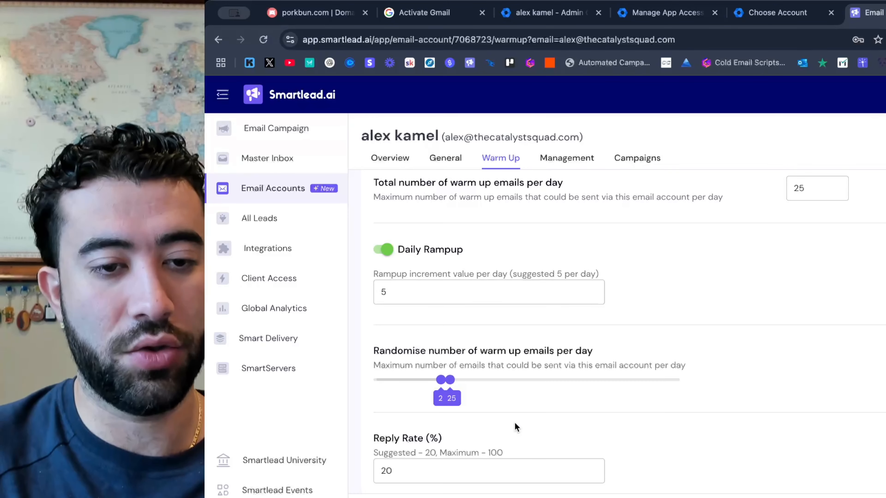
Set the warm-up reply rate to 75%, review the remaining warm-up options and return to the email accounts list.
{"action": "scroll", "coordinate": [510, 420], "scroll_direction": "down", "scroll_amount": 4}
{"action": "left_click", "coordinate": [447, 343]}
{"action": "key", "text": "BackSpace"}
{"action": "key", "text": "BackSpace"}
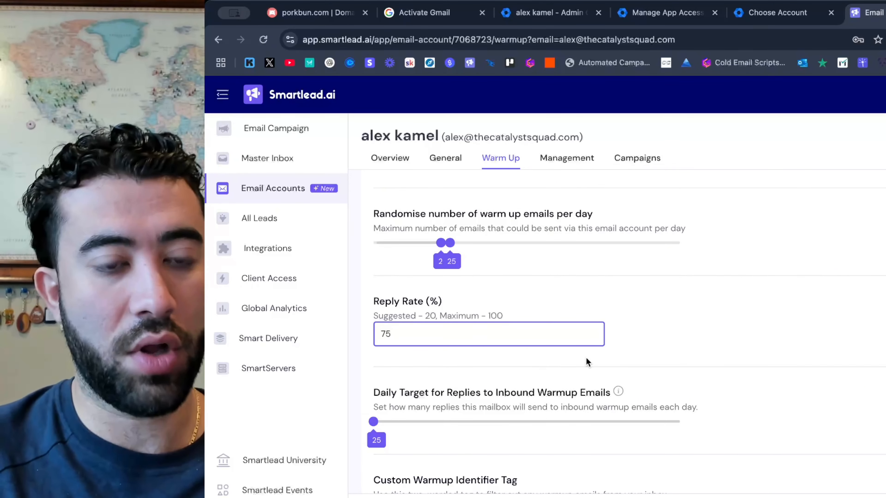
{"action": "scroll", "coordinate": [750, 388], "scroll_direction": "down", "scroll_amount": 8}
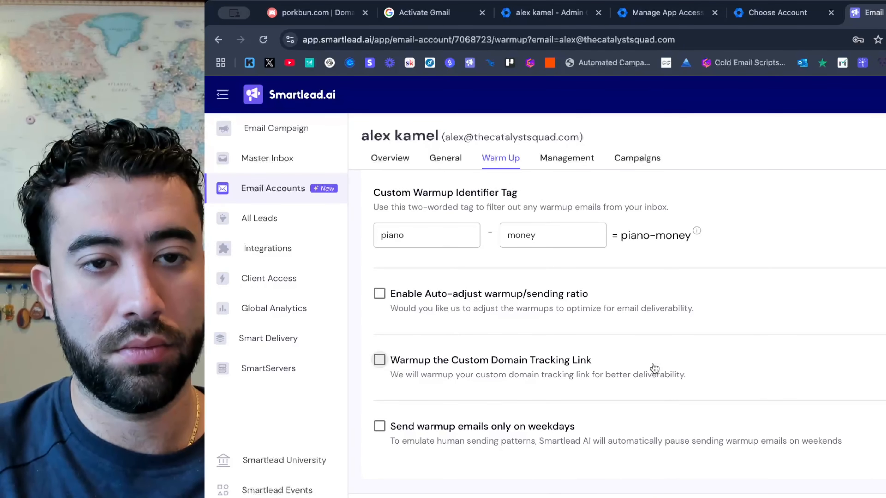
{"action": "left_click", "coordinate": [263, 185]}
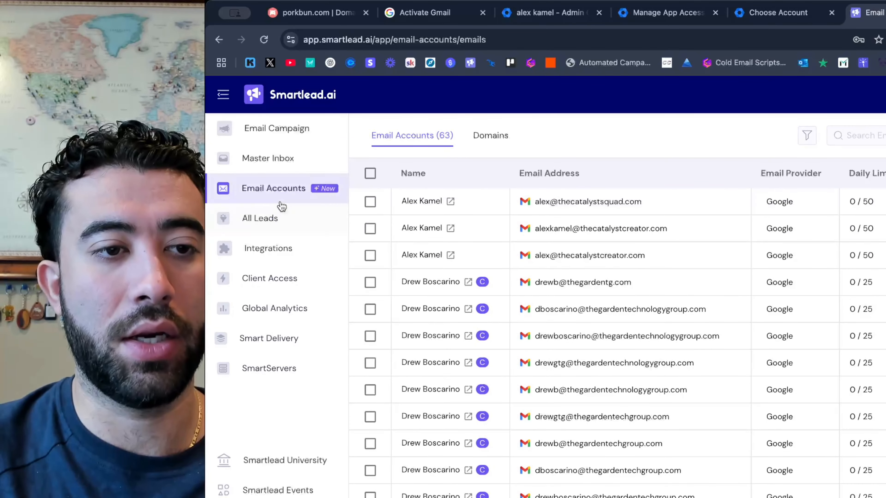
Revisit the Google admin account chooser, the Gmail activation page and the thecatalystsquad.com user's details in the Admin console.
{"action": "left_click", "coordinate": [764, 18]}
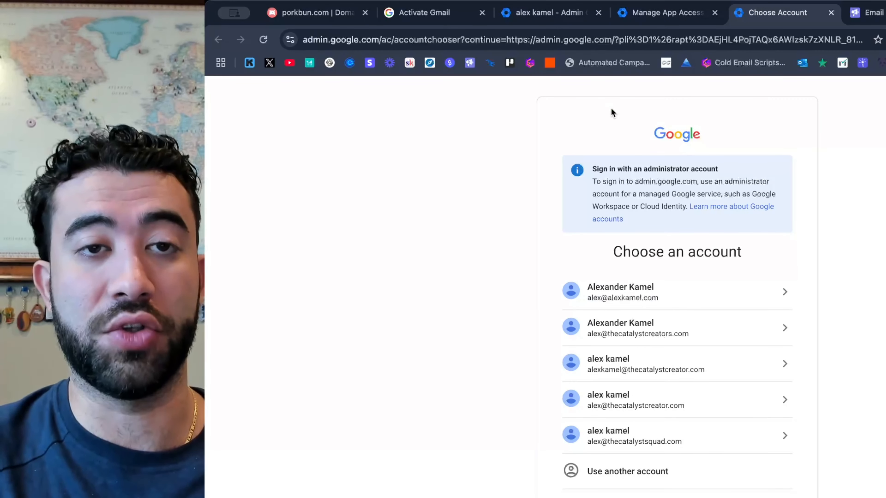
{"action": "left_click", "coordinate": [438, 12]}
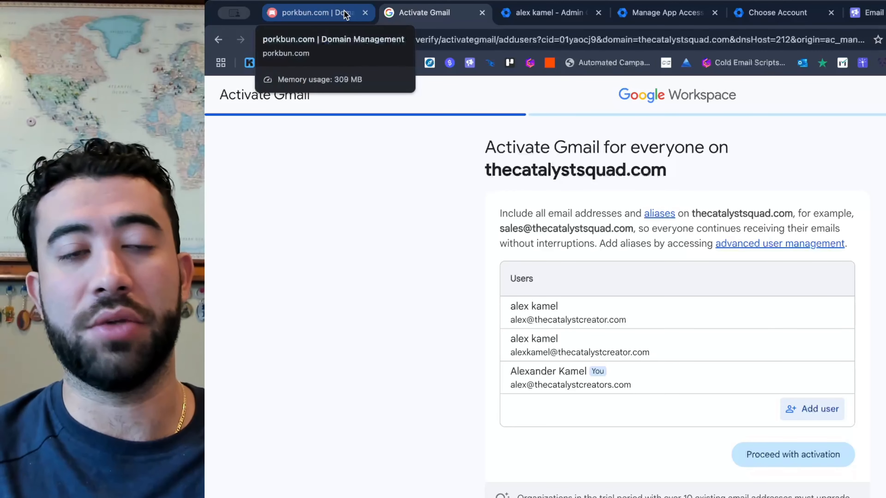
{"action": "left_click", "coordinate": [533, 14]}
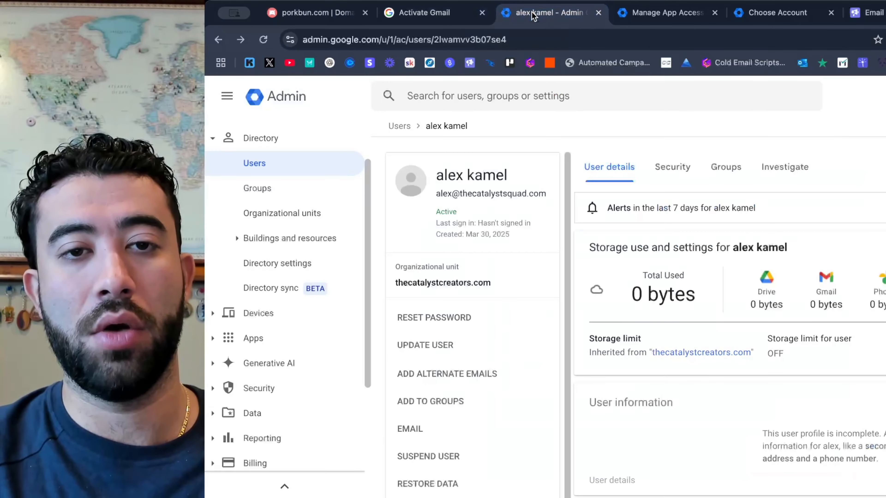